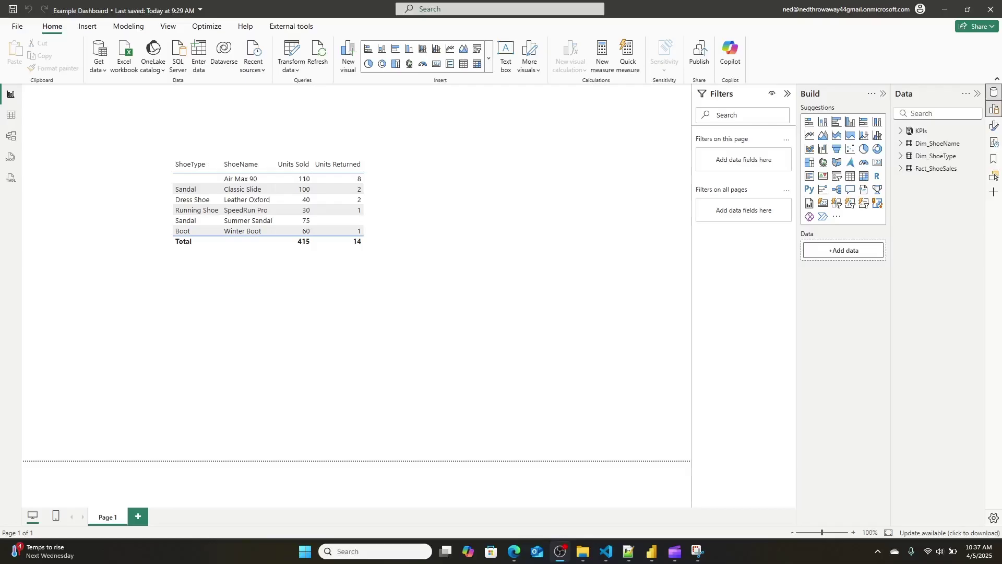
Open Model view and inspect the Fact_ShoeSales, Dim_ShoeName and Dim_ShoeType tables
click(11, 136)
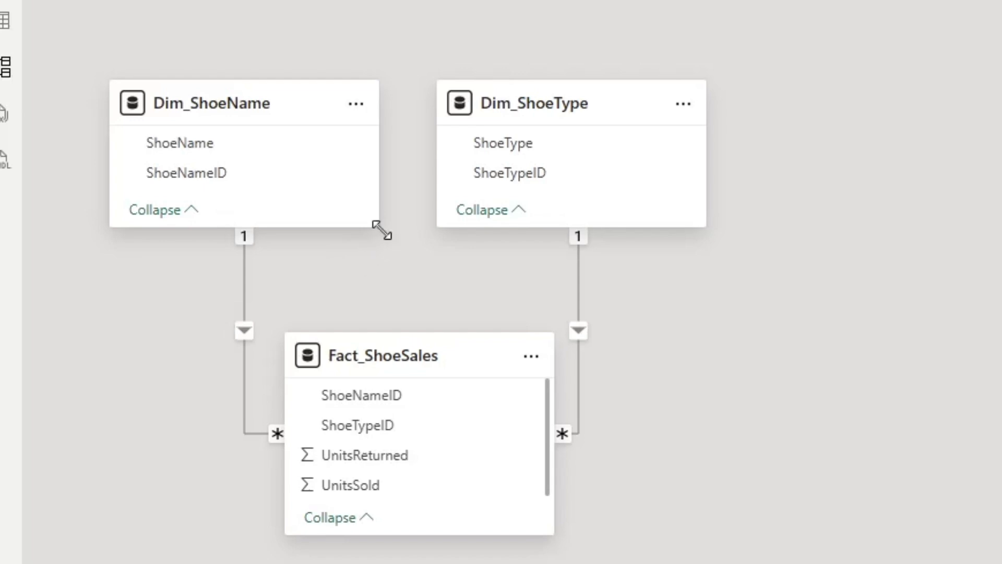
click(406, 359)
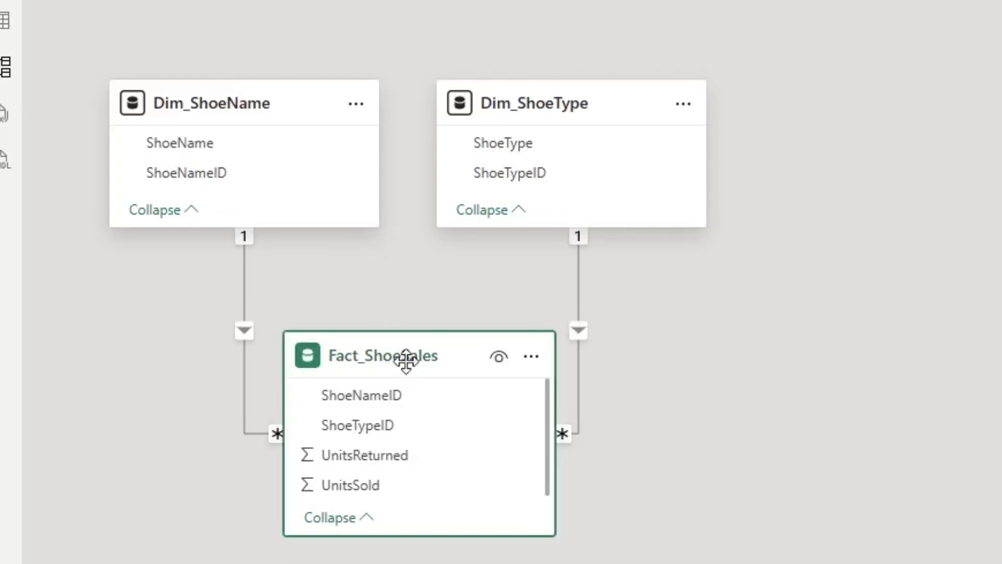
click(273, 111)
click(532, 109)
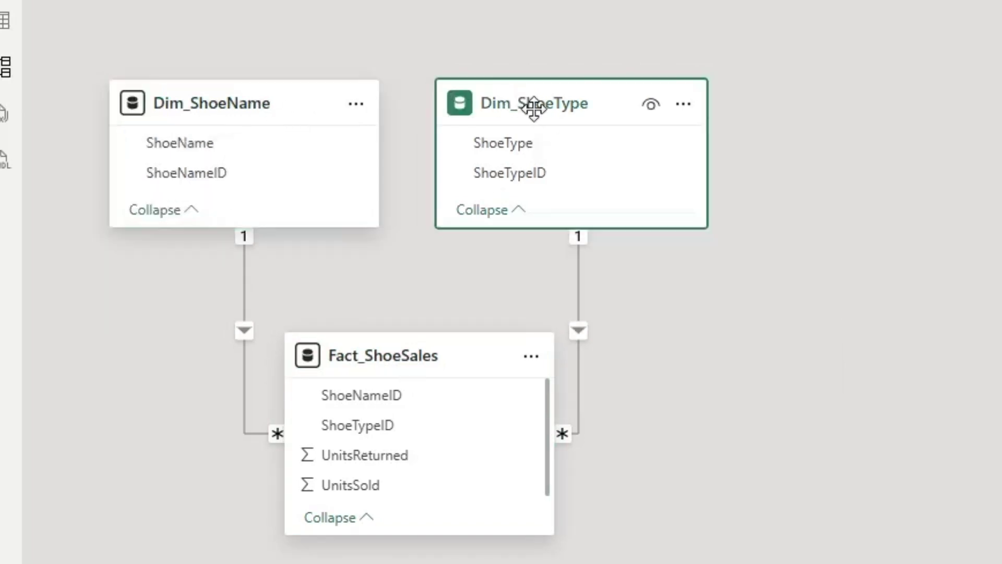
click(383, 355)
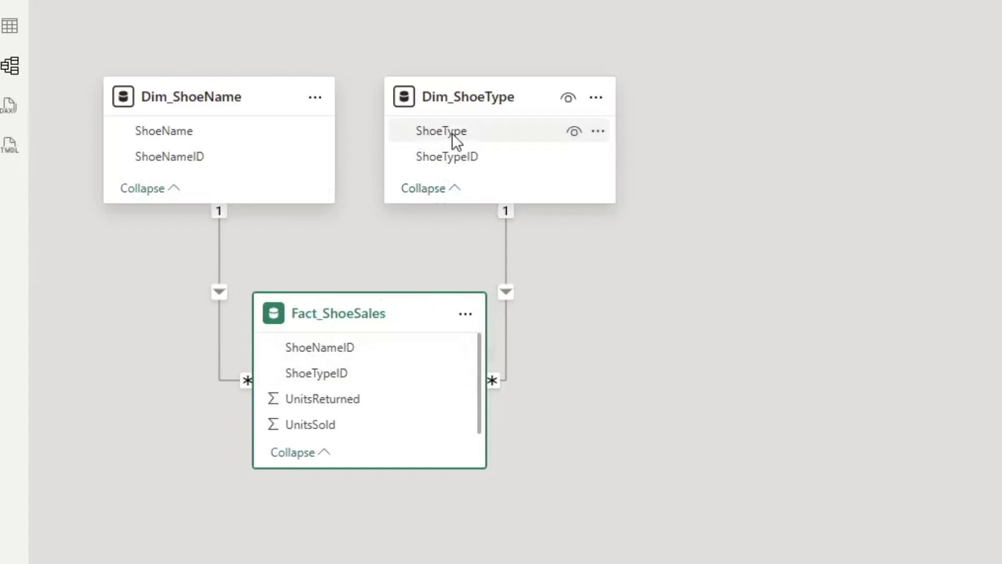
Trace the ShoeTypeID link to Dim_ShoeType, then view the Fact_ShoeSales data rows
click(323, 375)
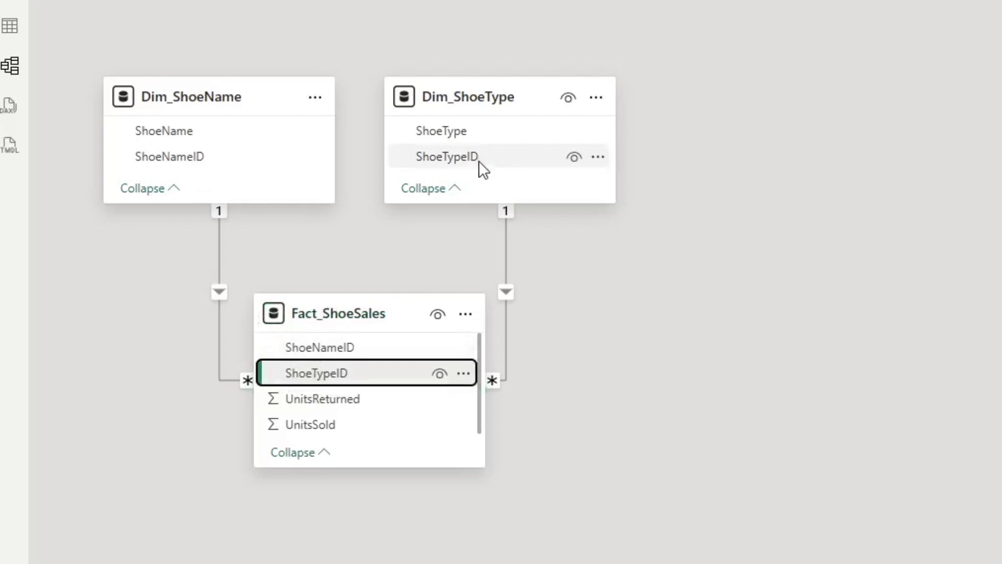
click(468, 101)
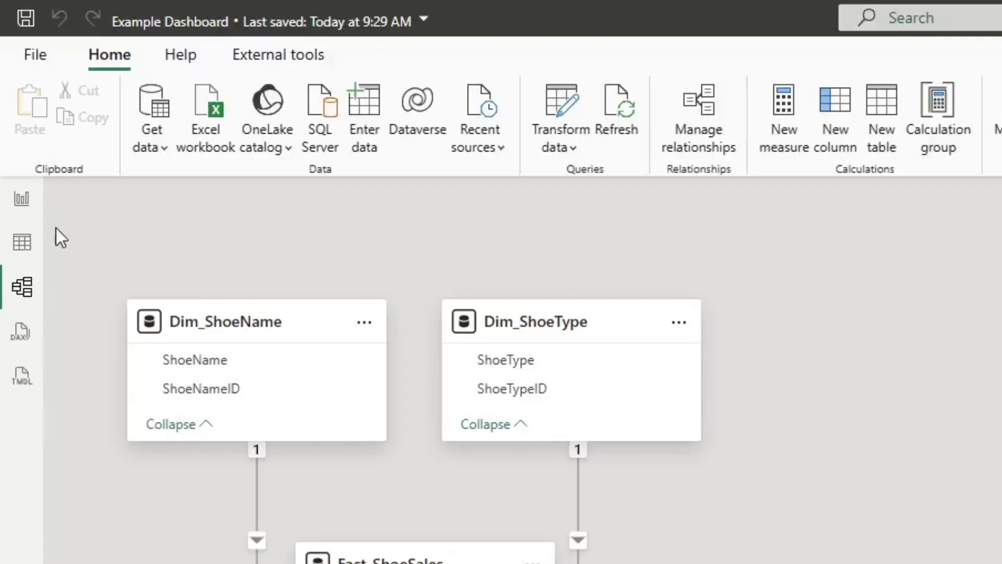
click(19, 245)
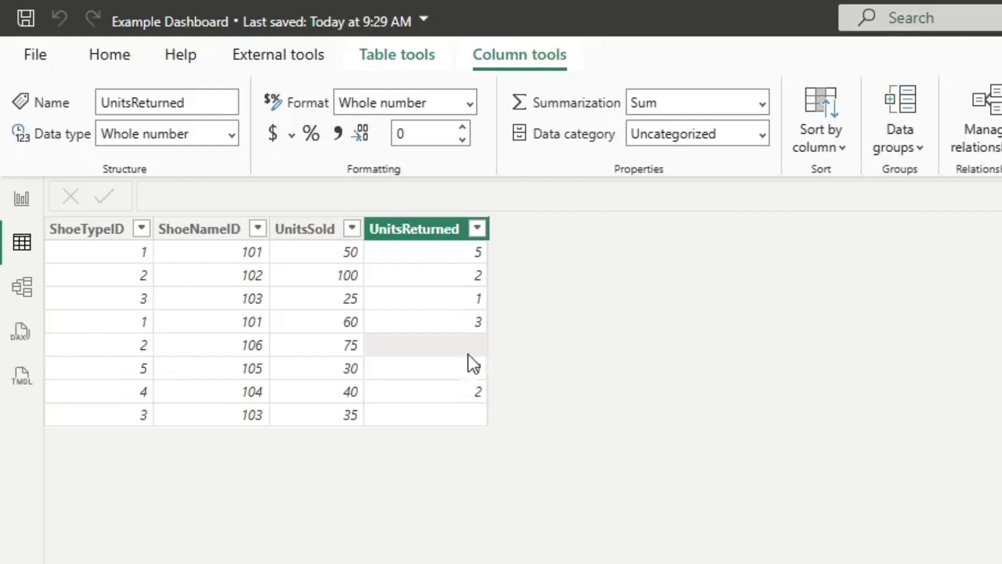
Inspect the UnitsSold and UnitsReturned columns of Fact_ShoeSales
click(332, 346)
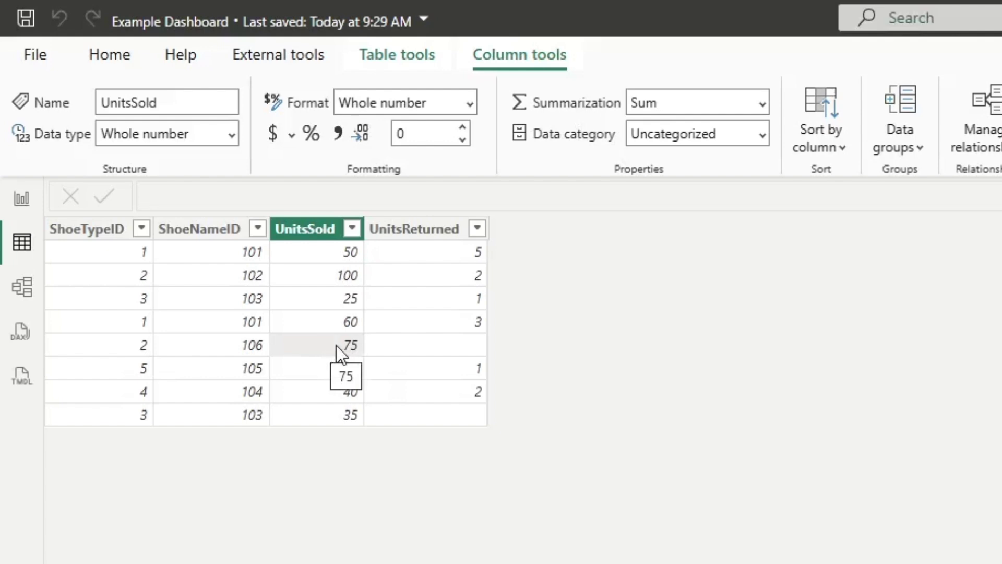
click(407, 343)
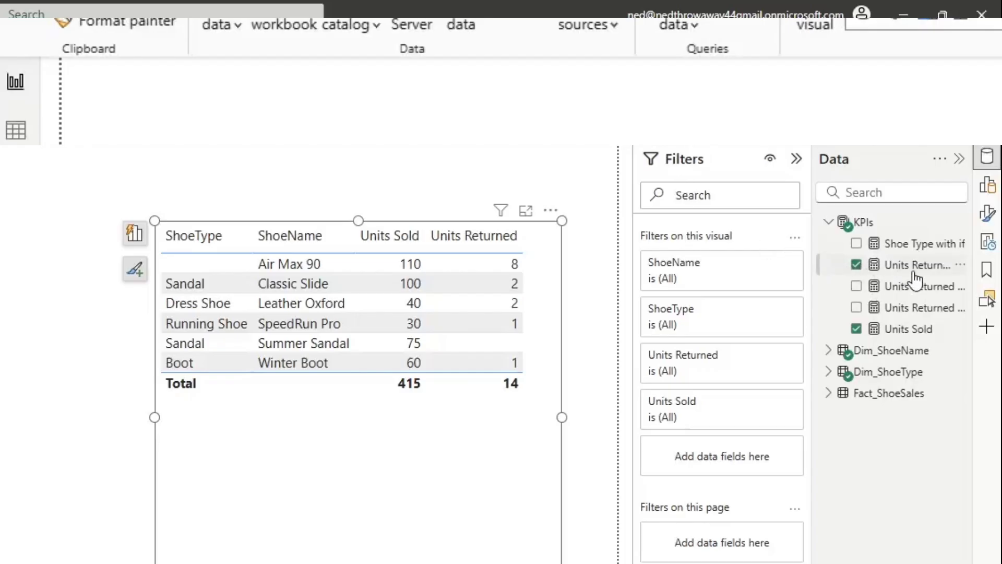
Review the SUM formulas of the Units Returned and Units Sold measures
click(914, 265)
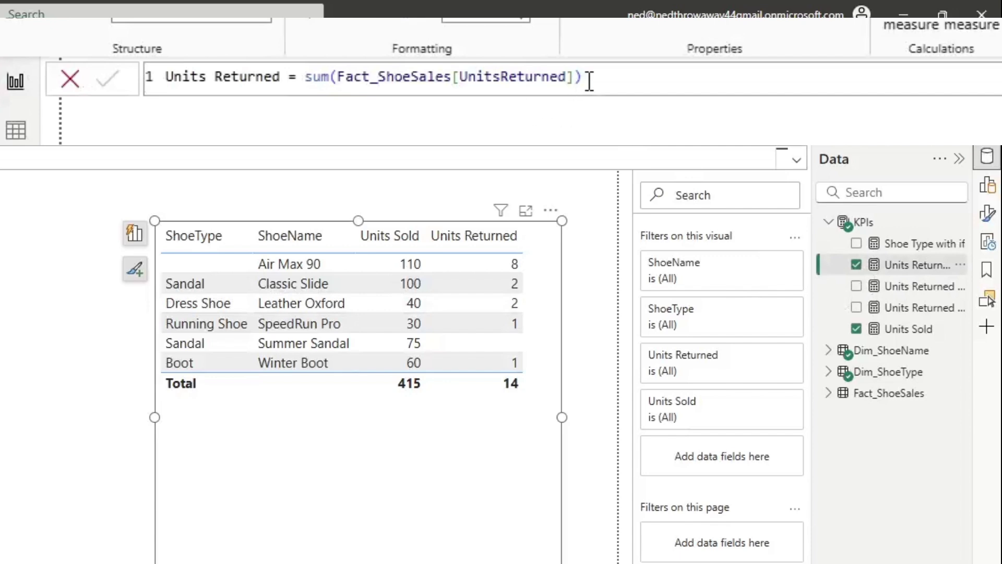
drag(594, 79, 305, 83)
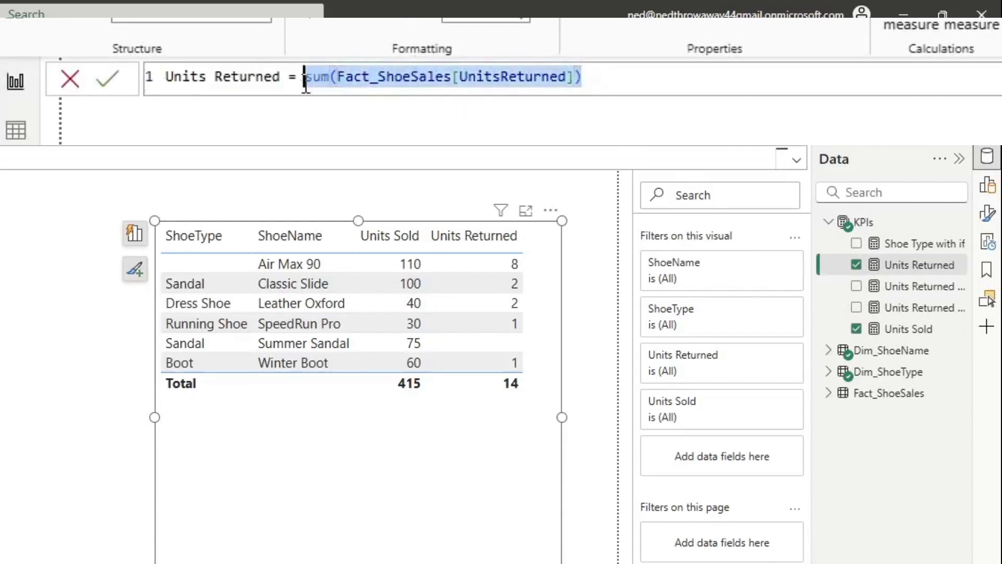
click(912, 329)
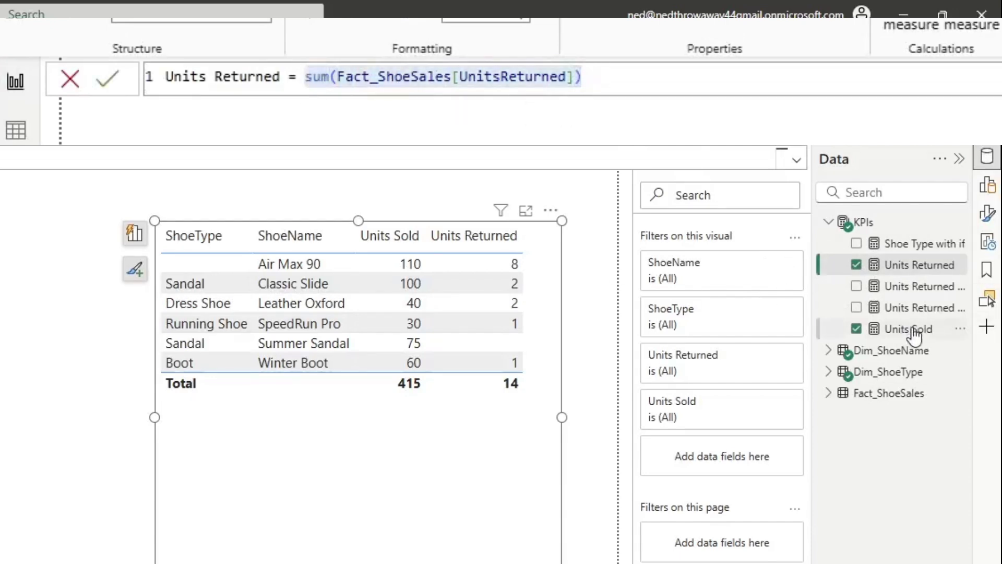
drag(519, 78, 280, 82)
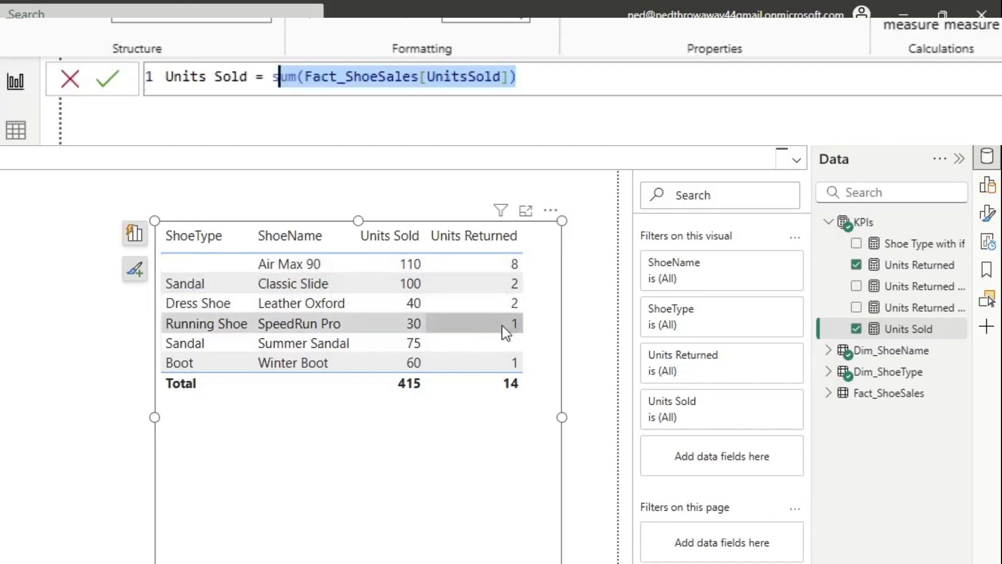
Walk through the Units Returned Coalesce formula COALESCE([Units Returned], 0)
click(911, 288)
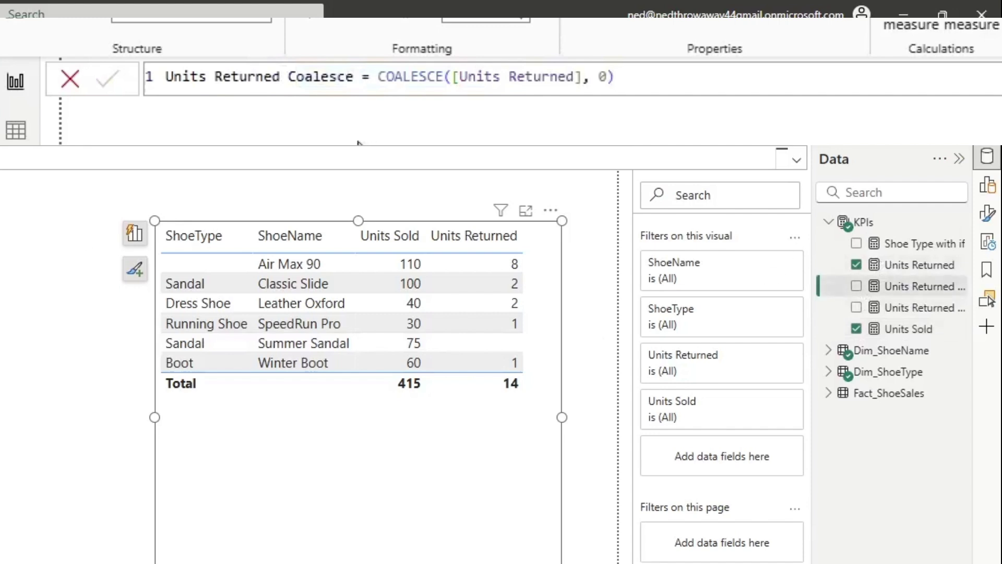
drag(178, 78, 287, 78)
click(453, 79)
click(607, 78)
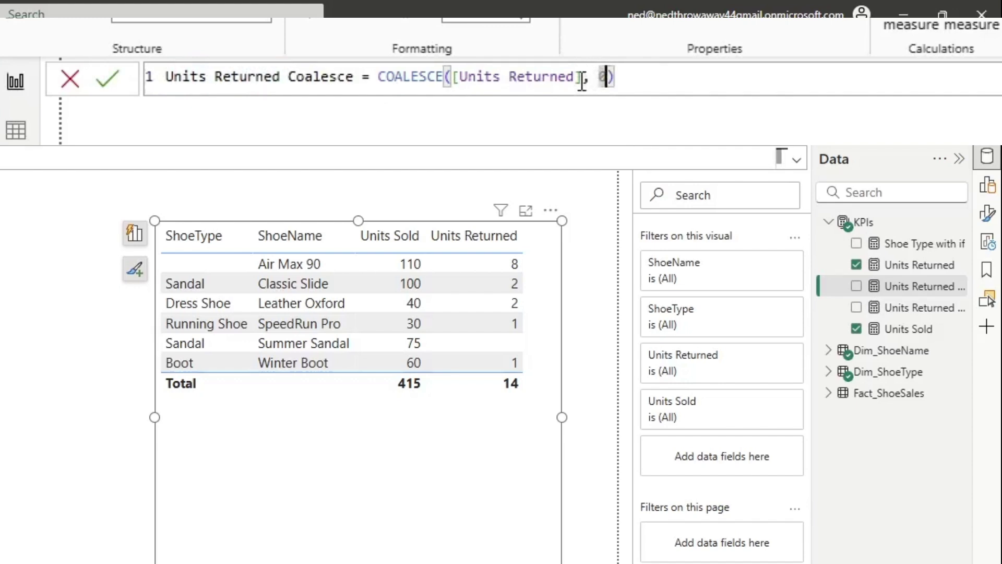
drag(582, 78, 453, 77)
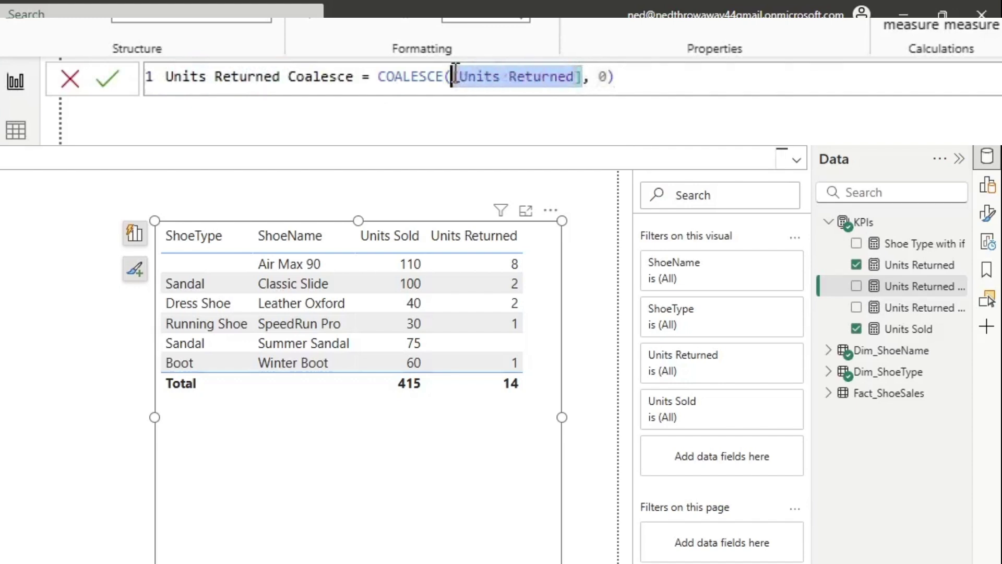
click(617, 80)
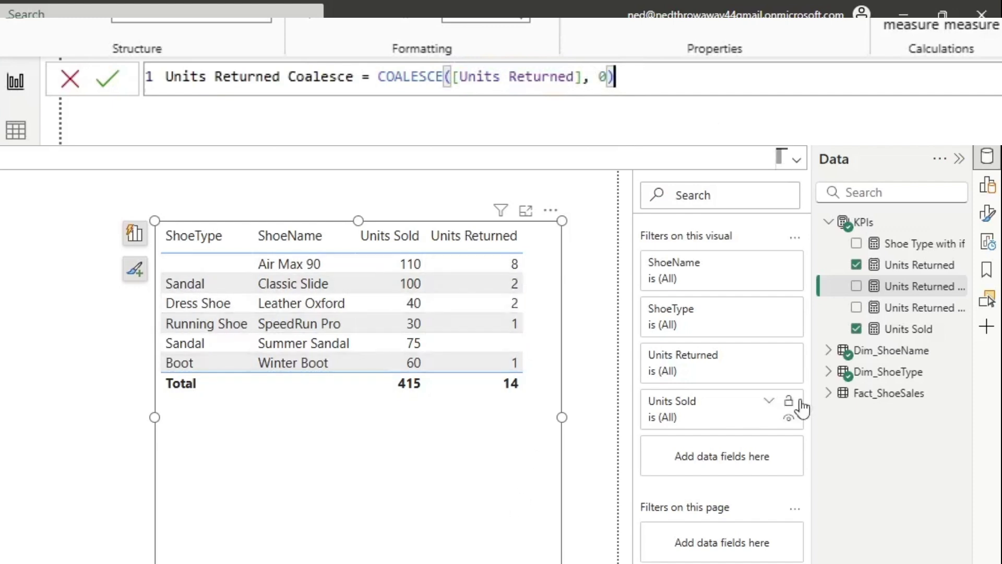
Add Units Returned Coalesce to the table visual, widen it and scroll the rows
click(987, 186)
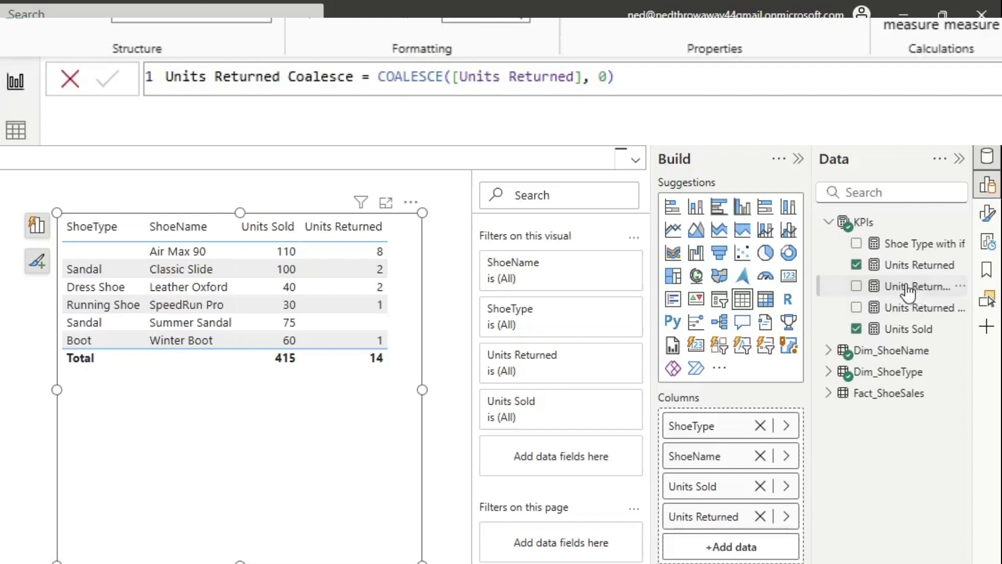
drag(903, 288, 731, 545)
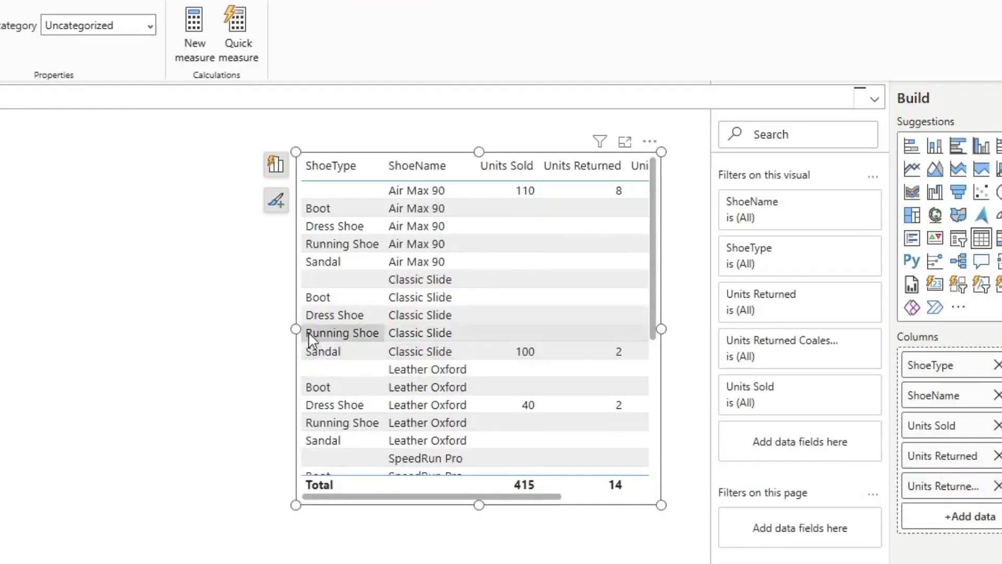
drag(295, 329, 161, 329)
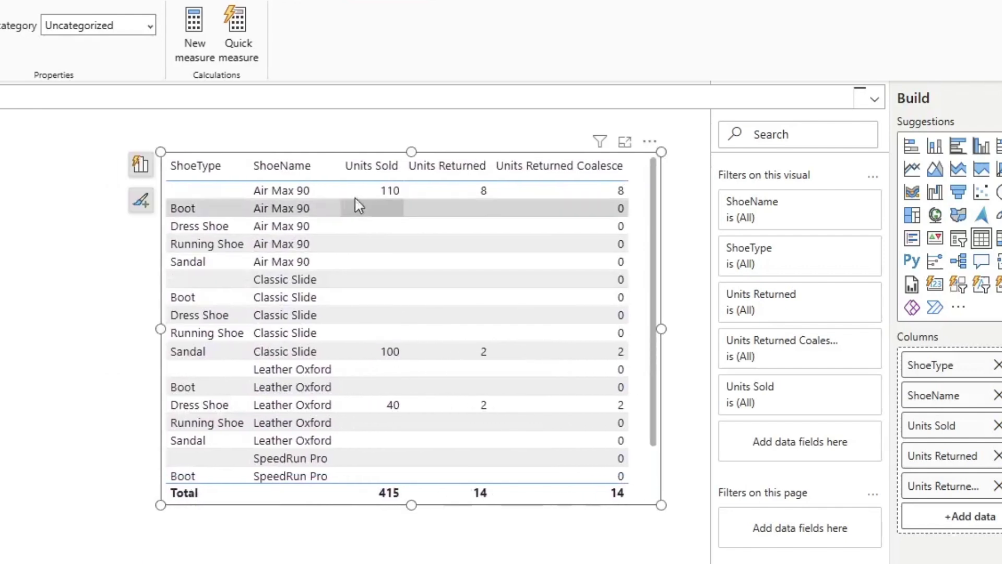
scroll(380, 208, down, 5)
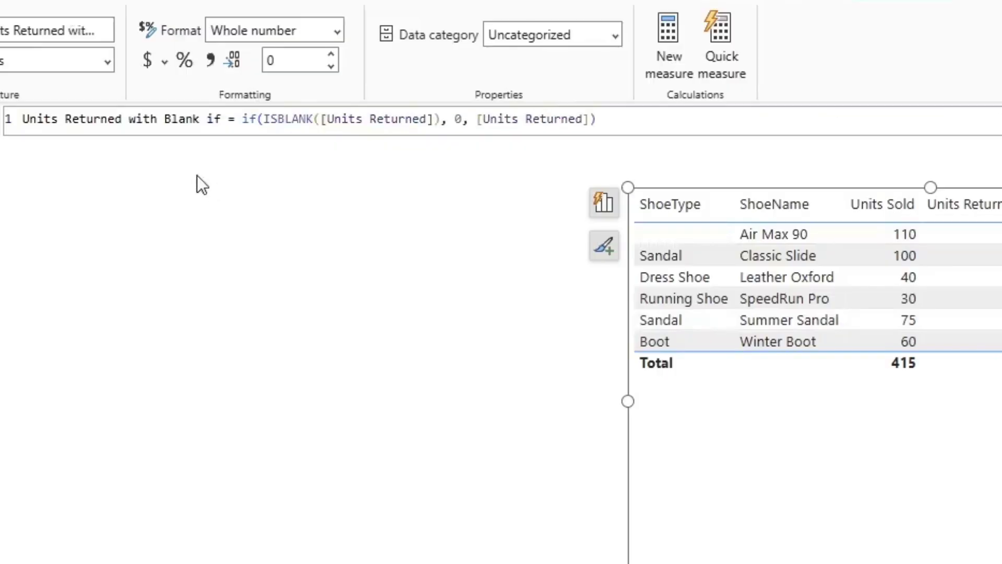
click(258, 120)
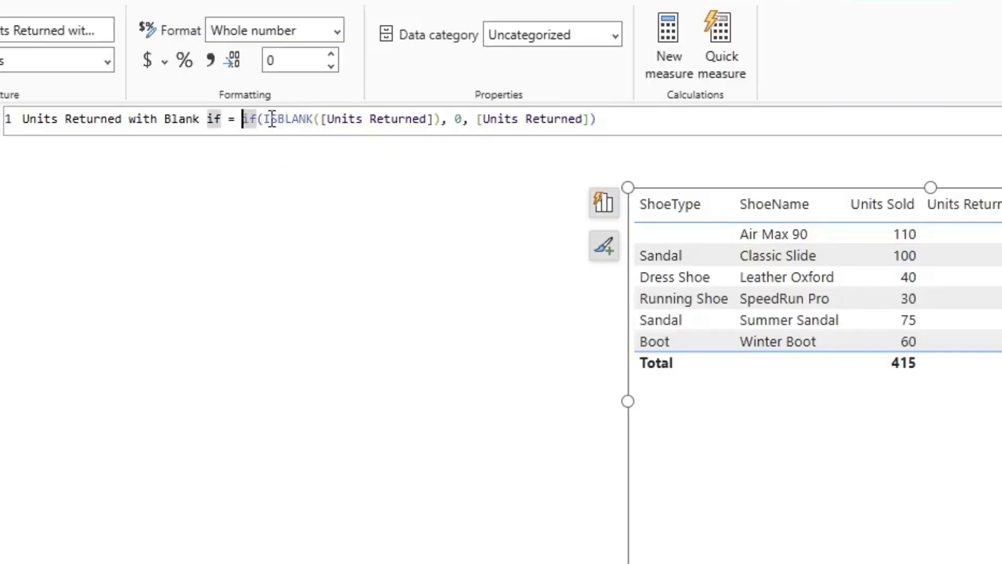
drag(272, 119, 439, 111)
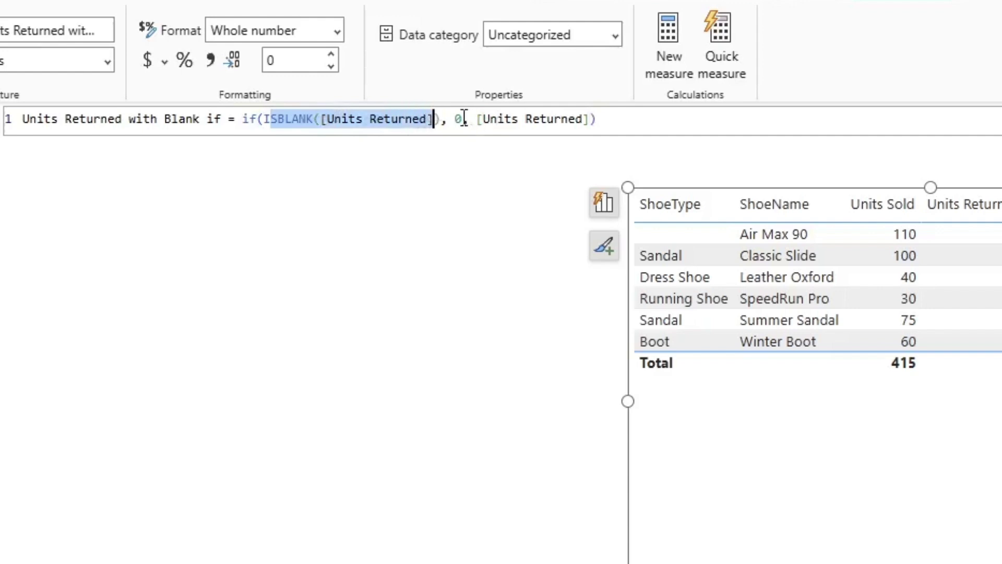
click(462, 118)
click(524, 119)
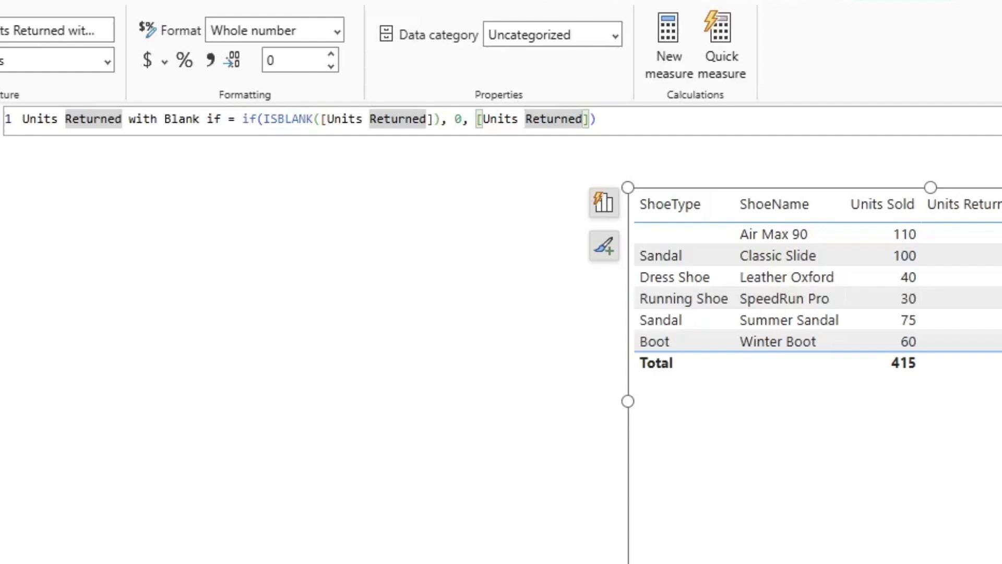
key(Return)
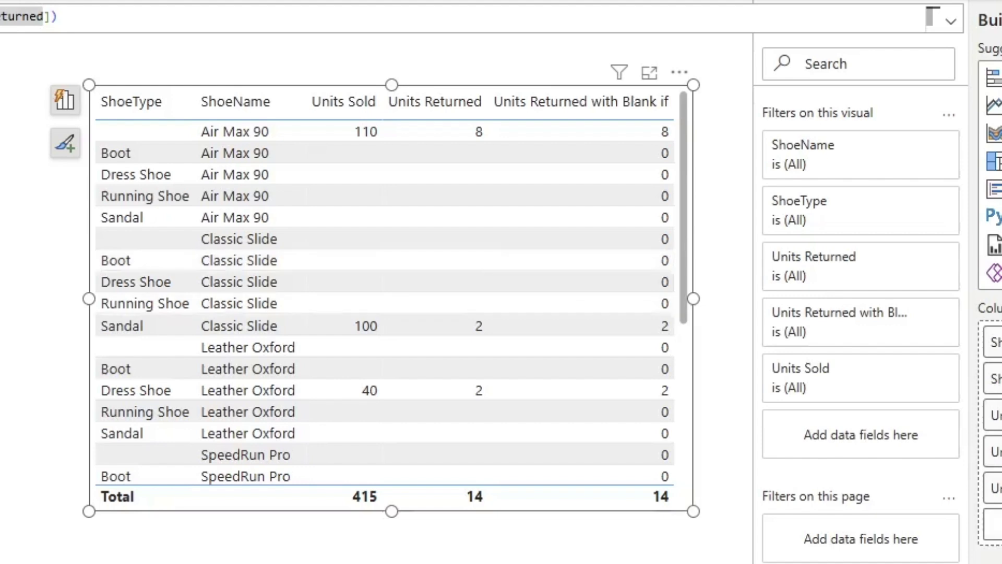
key(ctrl+z)
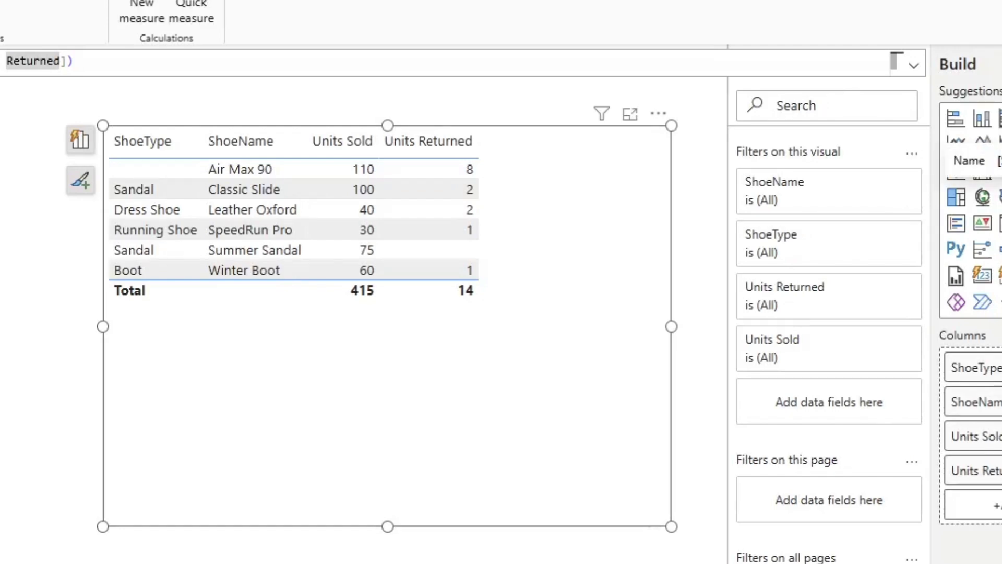
Add the Shoe Type with if column to the table visual and scroll its rows
key(ctrl+v)
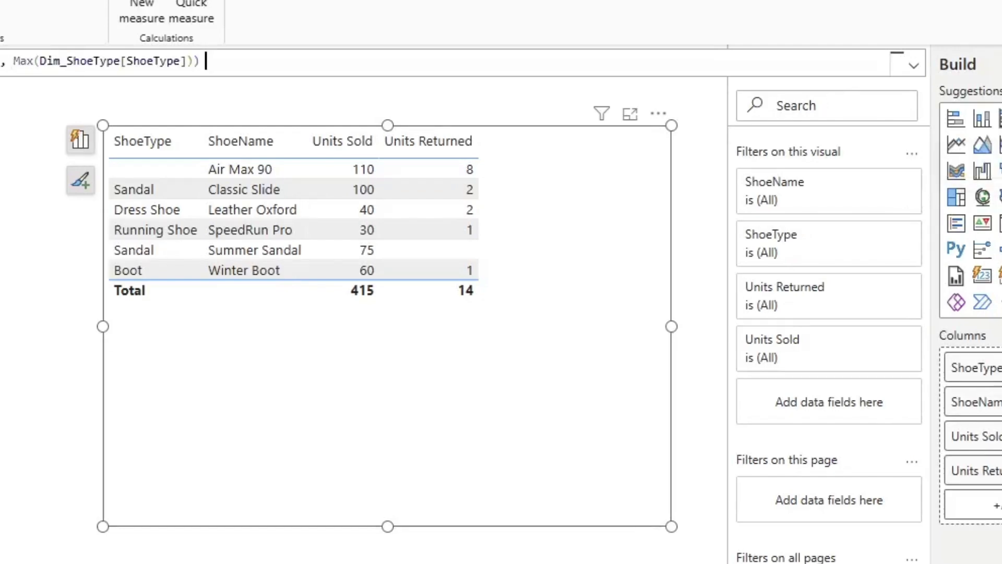
drag(1001, 347, 992, 399)
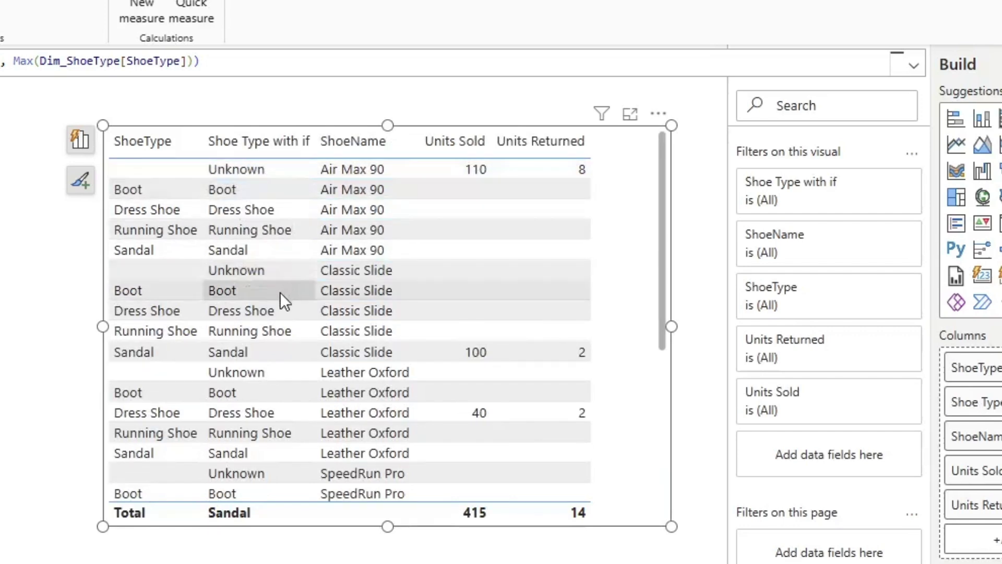
scroll(276, 359, down, 3)
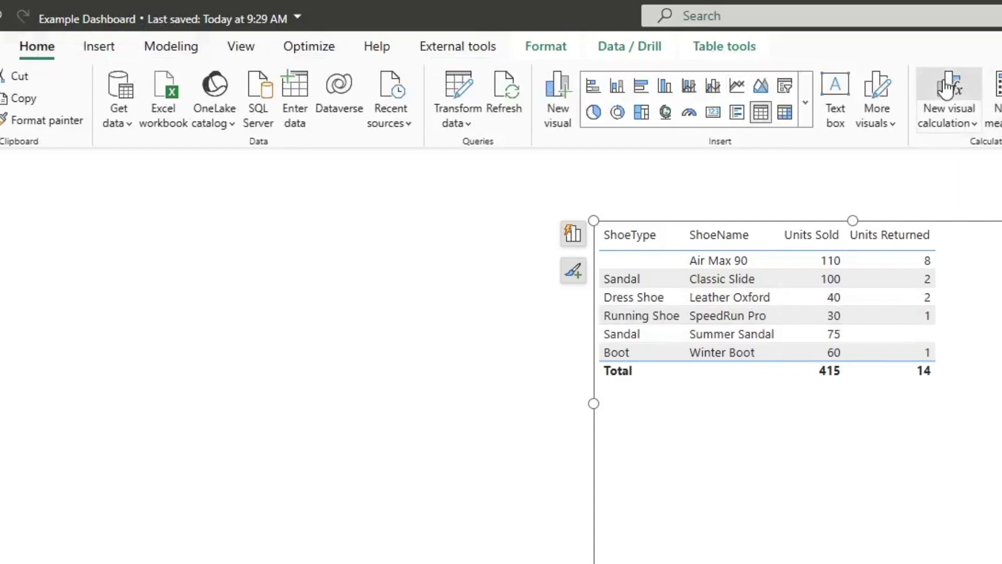
Create a visual calculation with the formula COALESCE([Units Returned], 0)
click(945, 86)
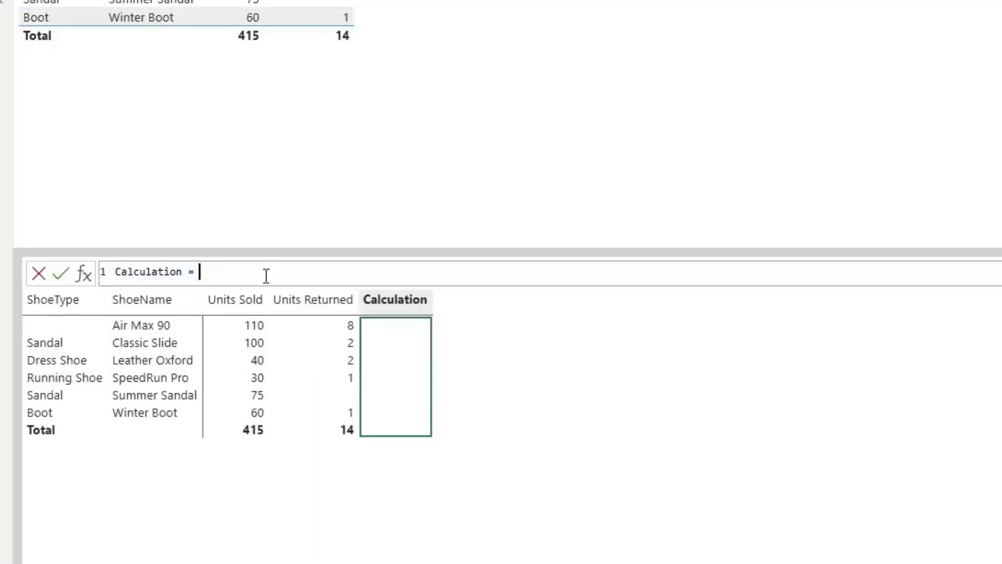
text(coal)
key(Tab)
text(unit)
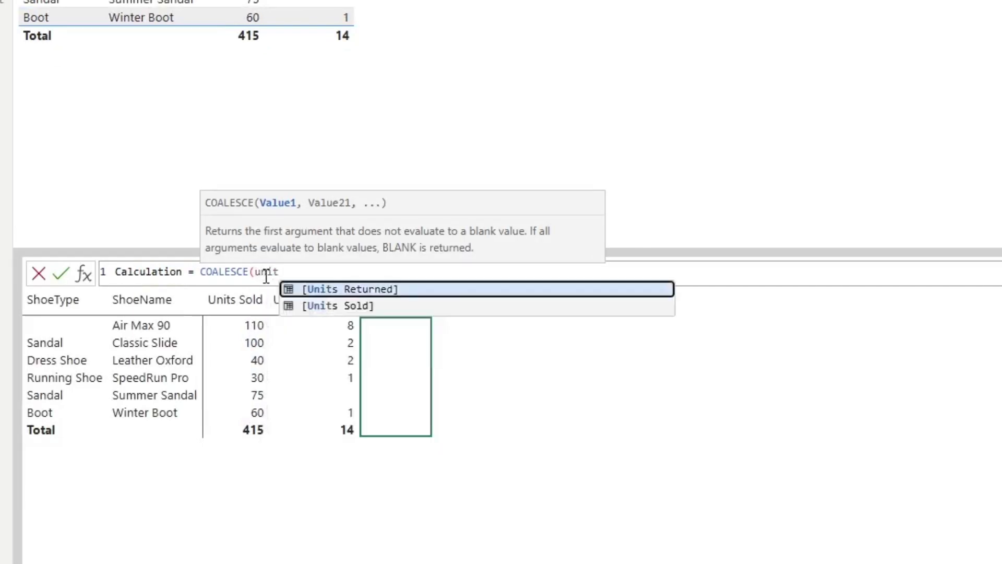
key(Tab)
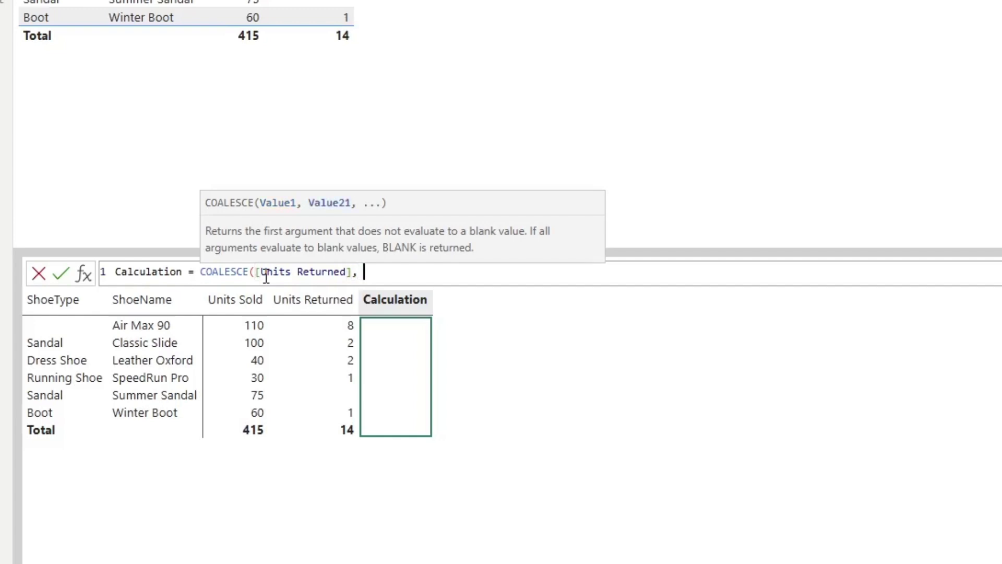
text(, 0))
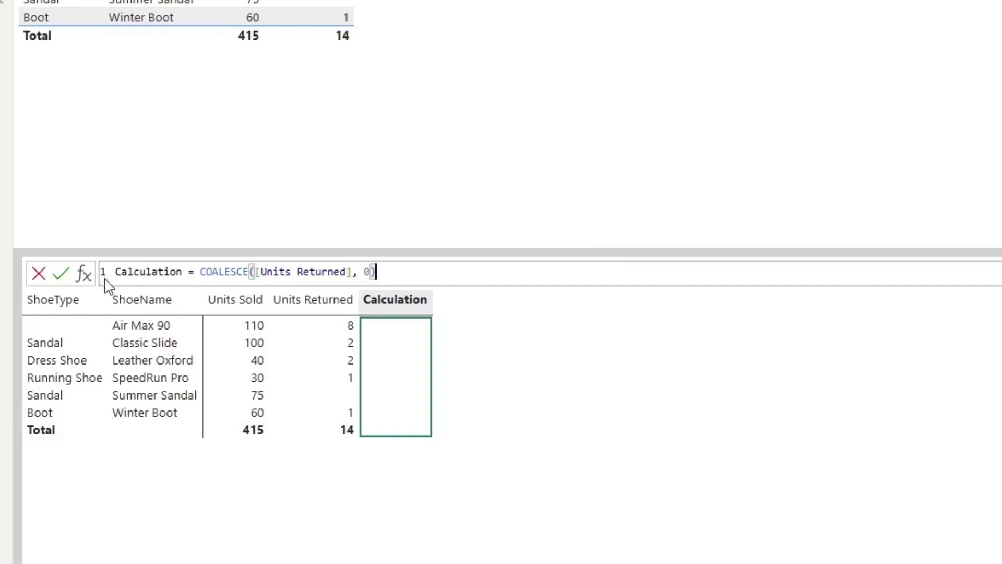
click(62, 275)
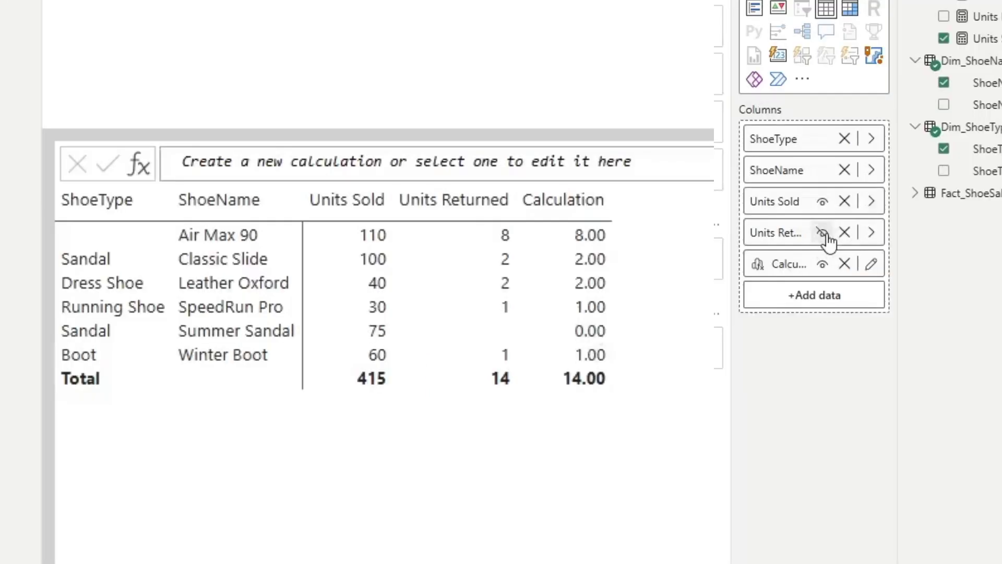
Rename the visual calculation to Units Returned
click(876, 267)
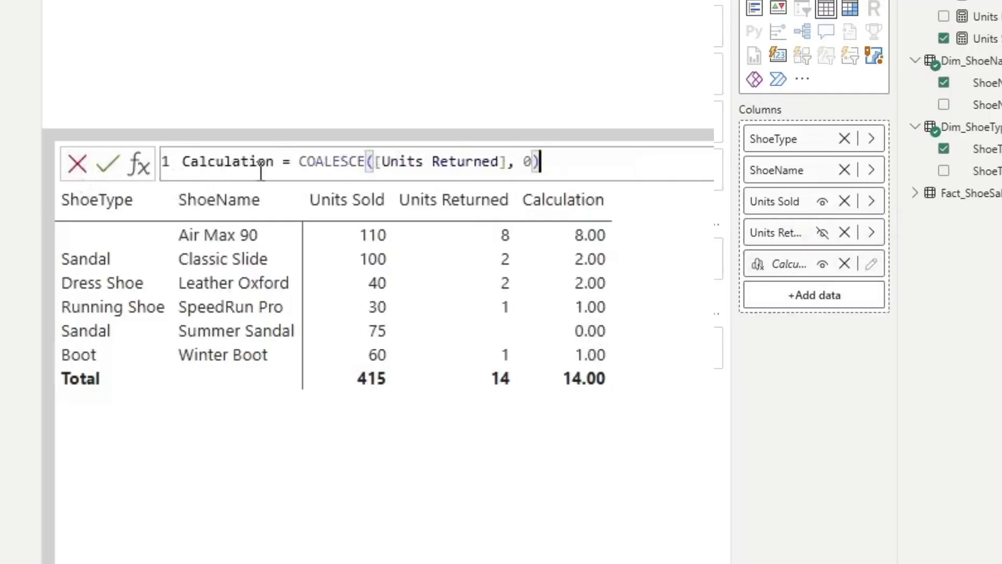
drag(275, 167, 186, 169)
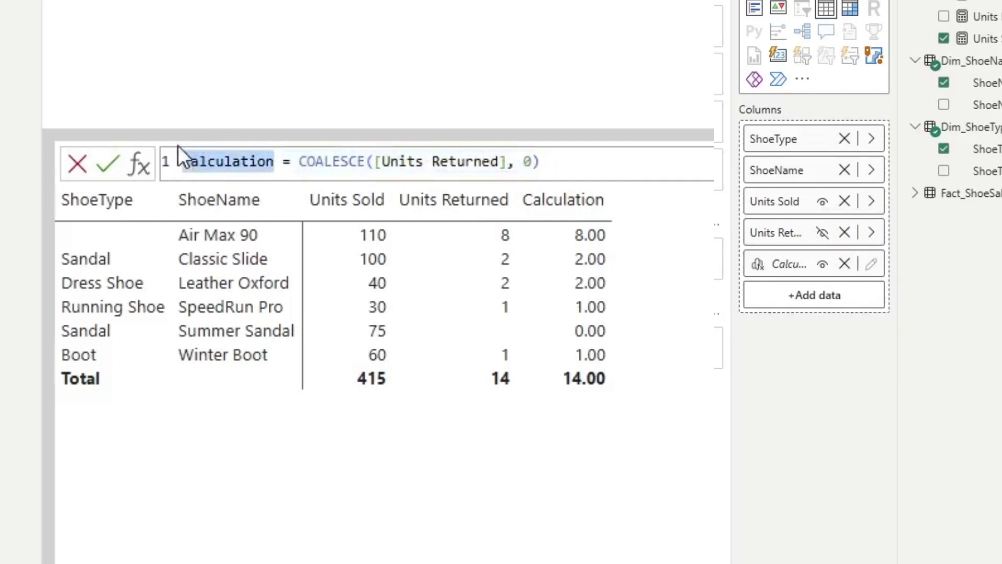
text(Unit)
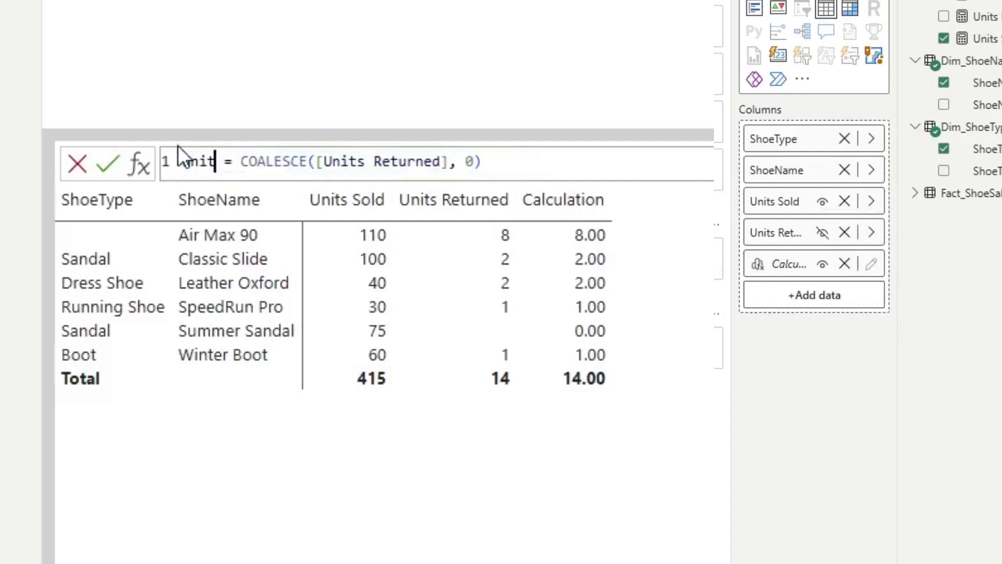
text(s Retur)
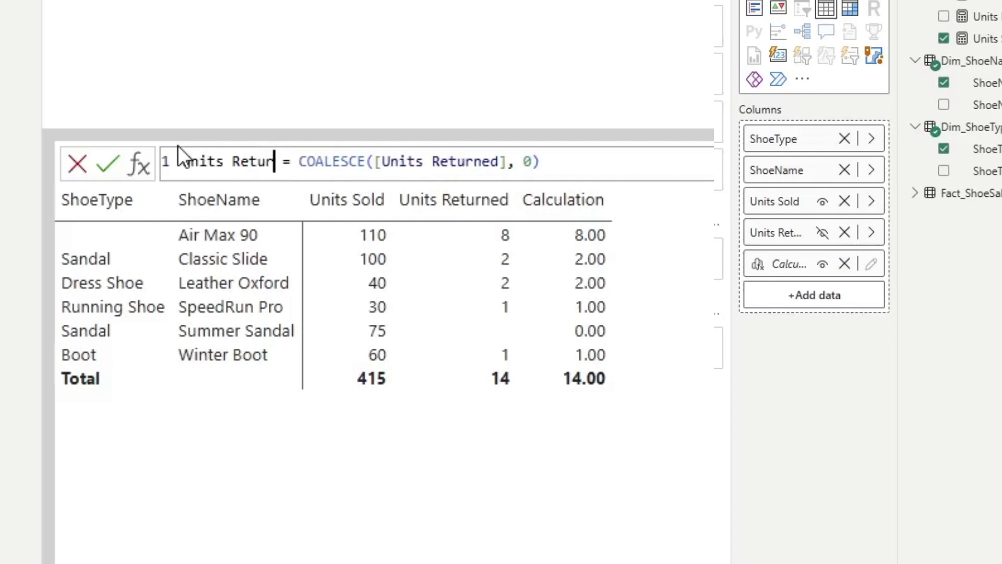
text(ned)
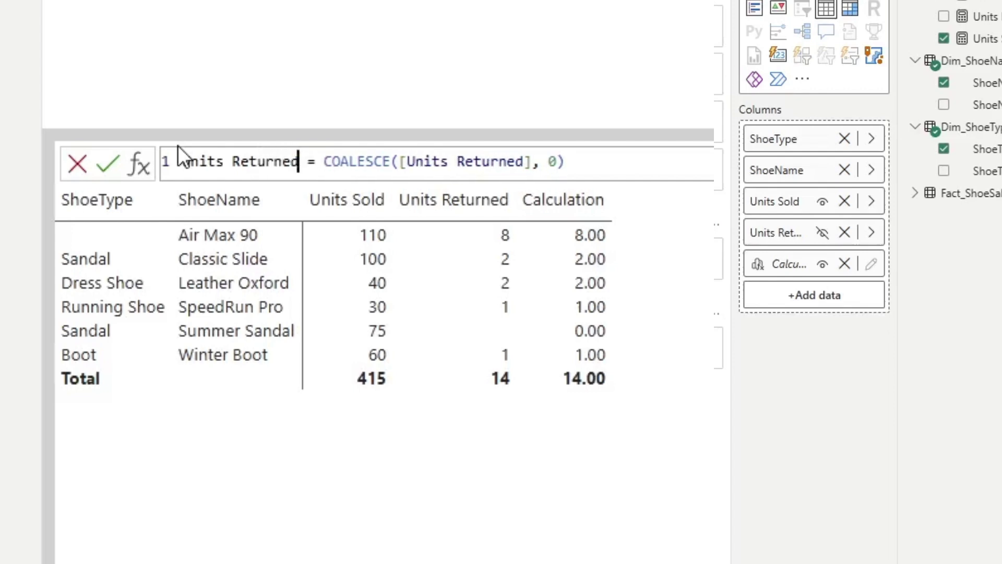
click(115, 166)
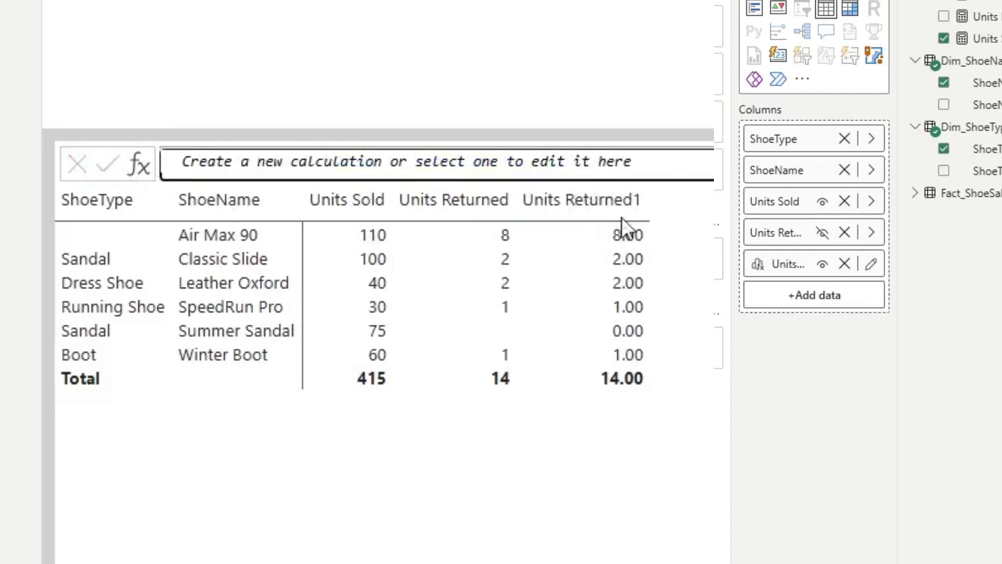
Rename the original field Units Returned2 and change the calculation's name Units Returned1 to Units Returned
double_click(792, 238)
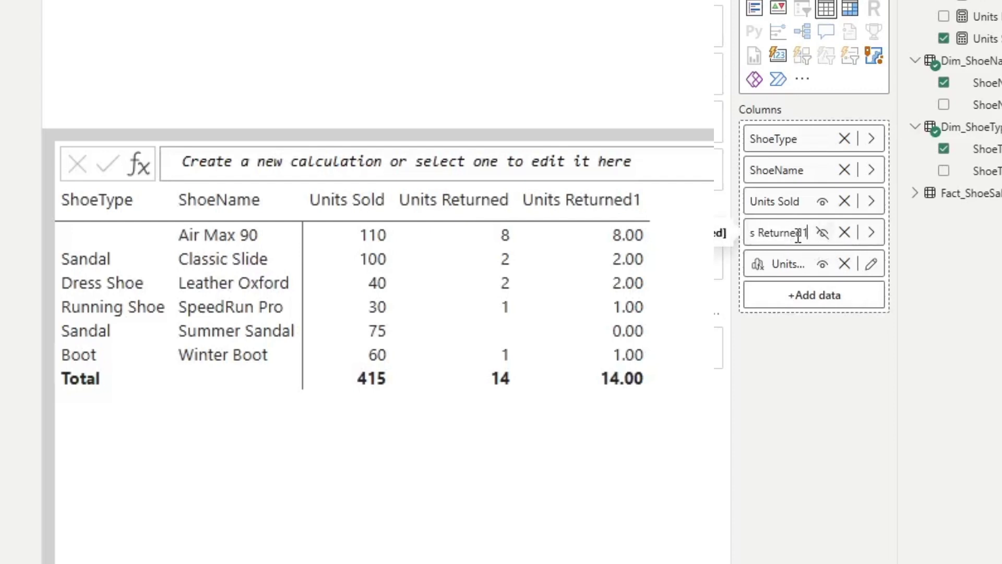
text(2)
key(Return)
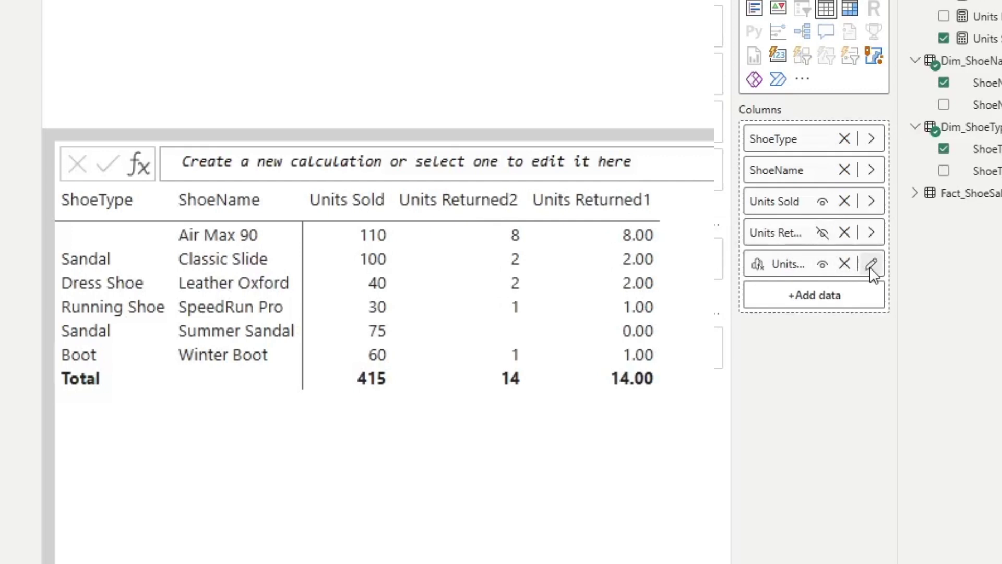
click(871, 265)
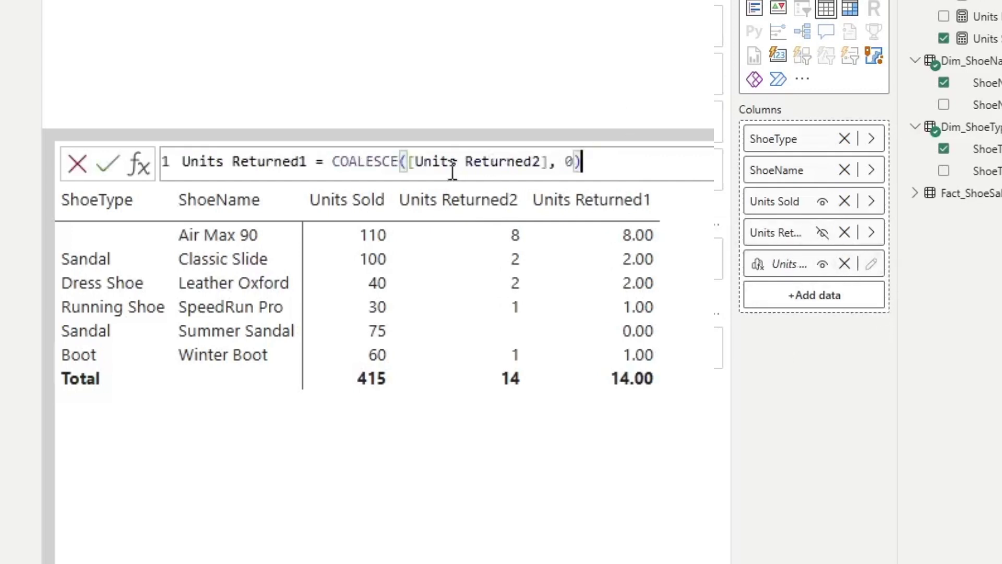
double_click(308, 156)
click(308, 156)
key(BackSpace)
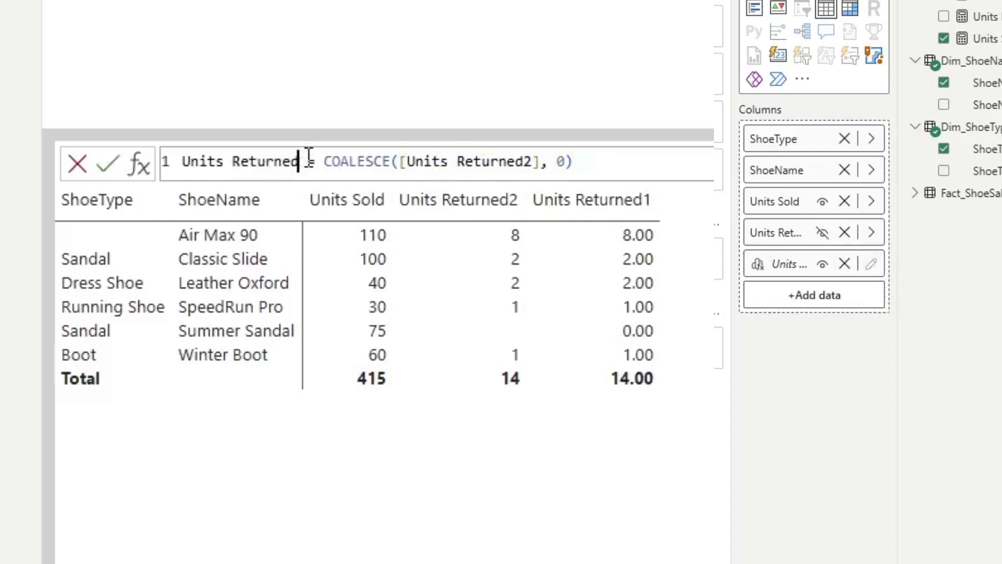
click(108, 164)
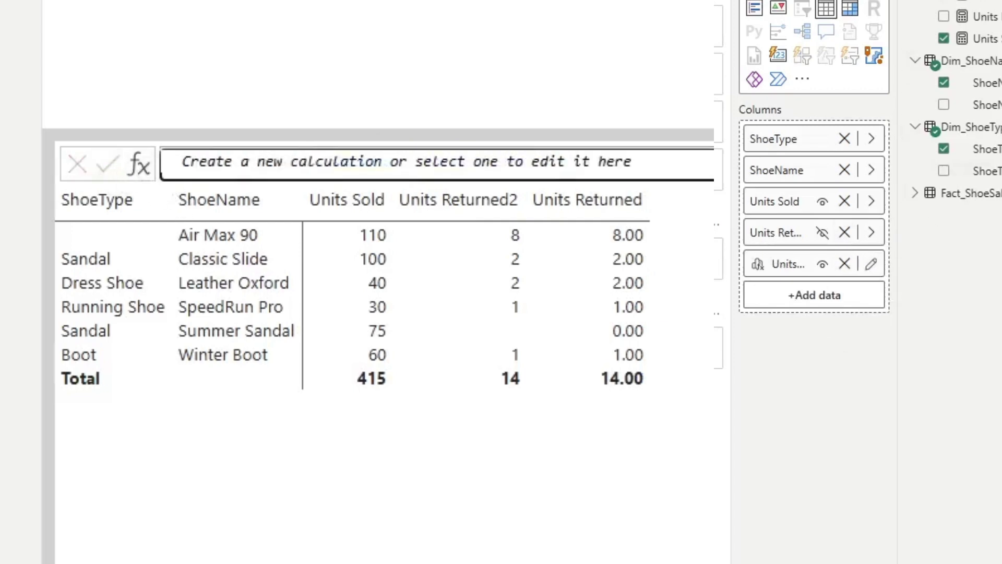
Set the table's Units Returned data format to Whole number
click(989, 99)
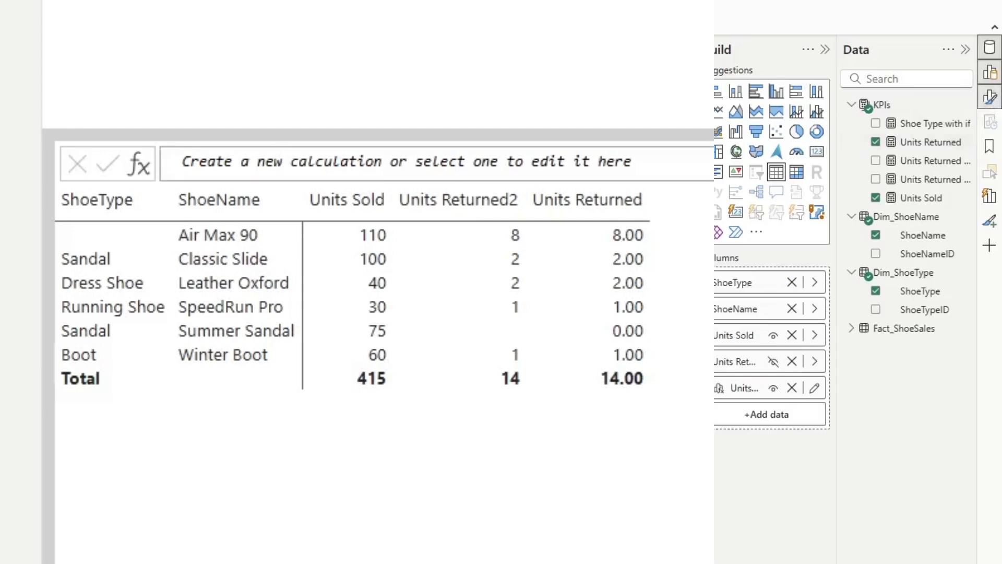
click(851, 86)
click(814, 125)
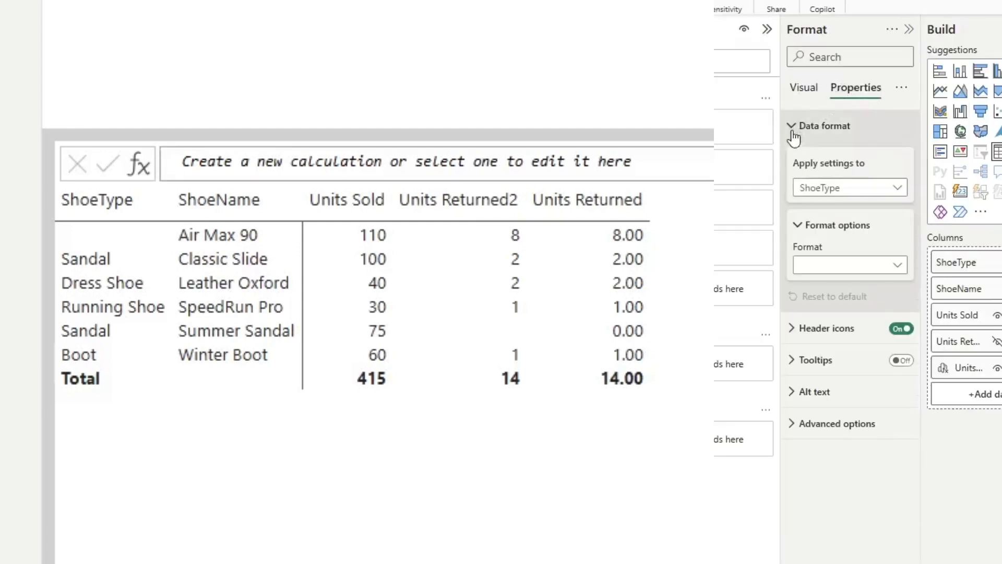
click(822, 189)
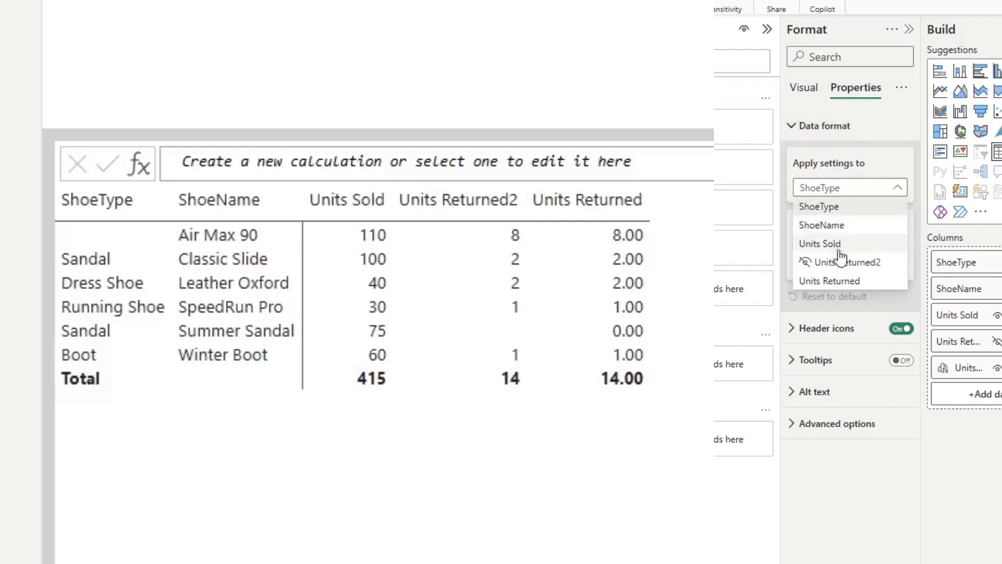
click(849, 282)
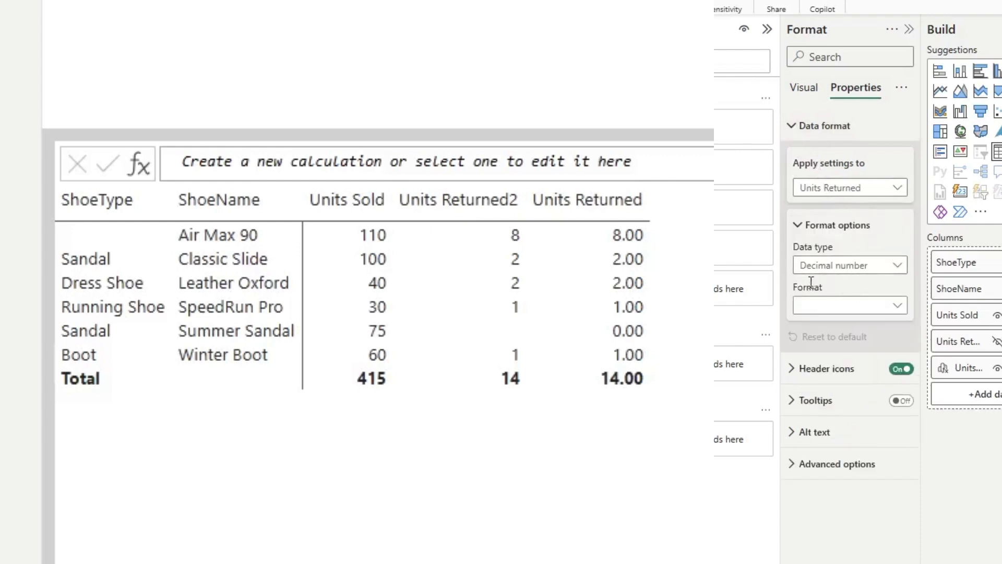
click(835, 268)
click(832, 285)
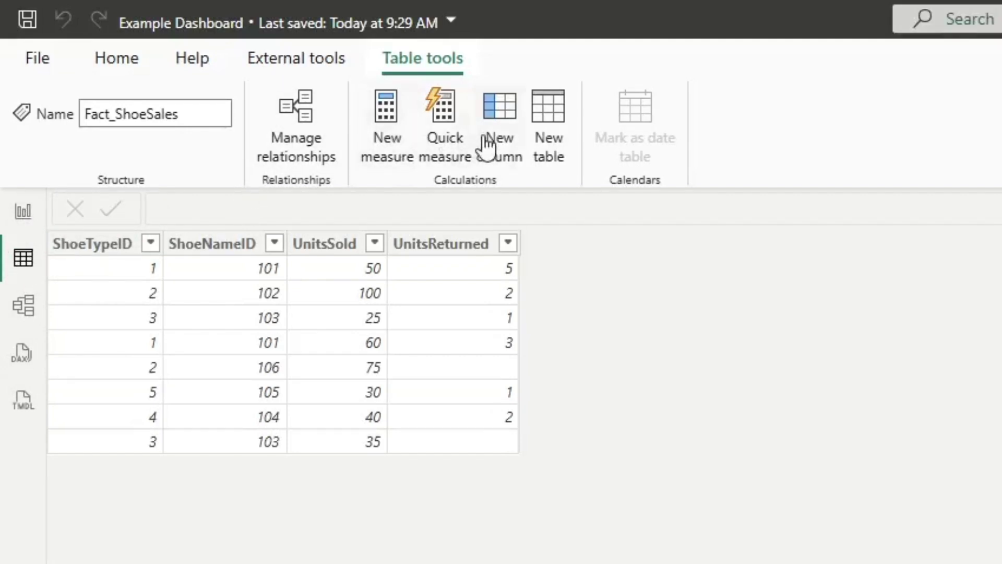
Add a ShoeTypeDesc column defined as RELATED(Dim_ShoeType[ShoeType])
click(503, 127)
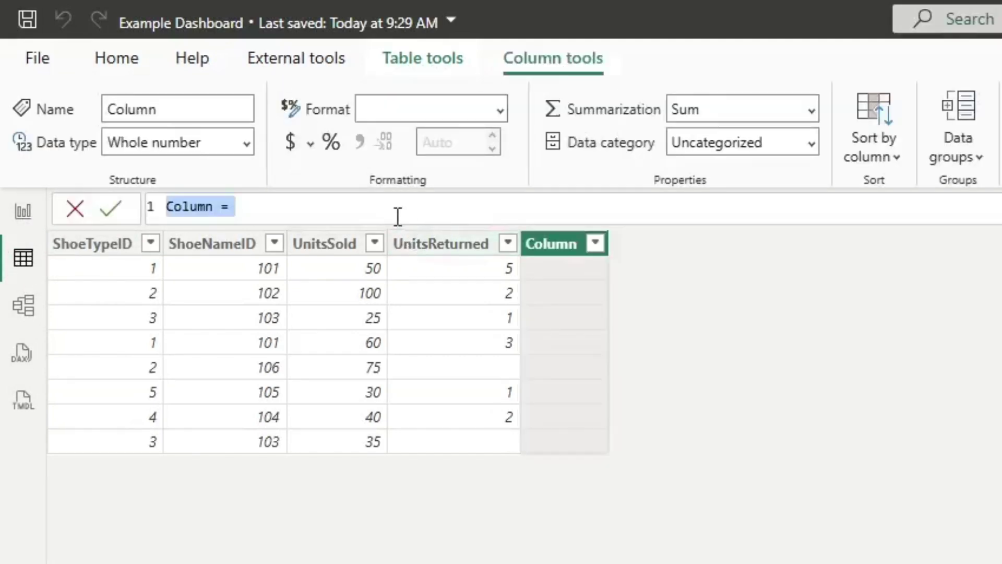
key(BackSpace)
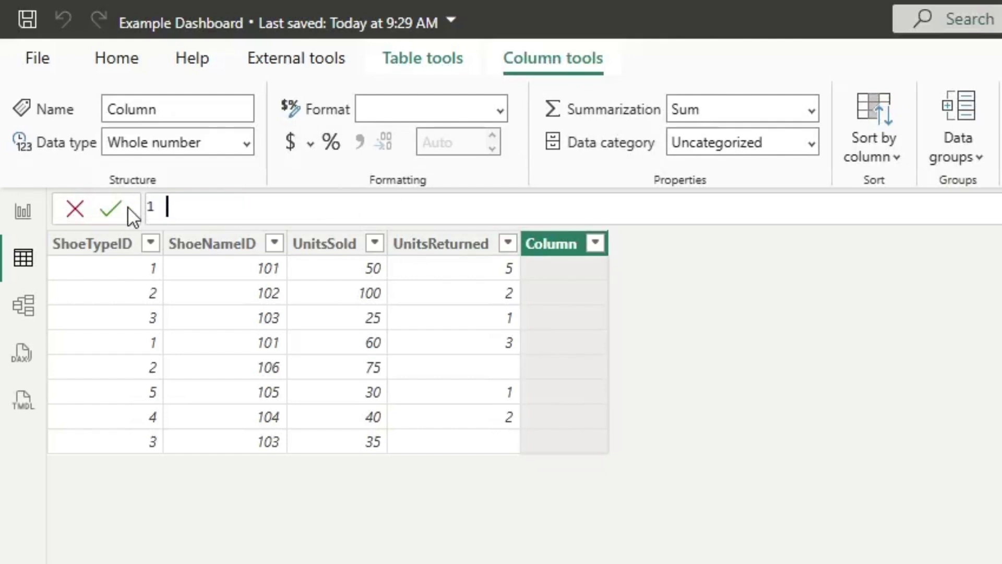
text(ShoeTyp)
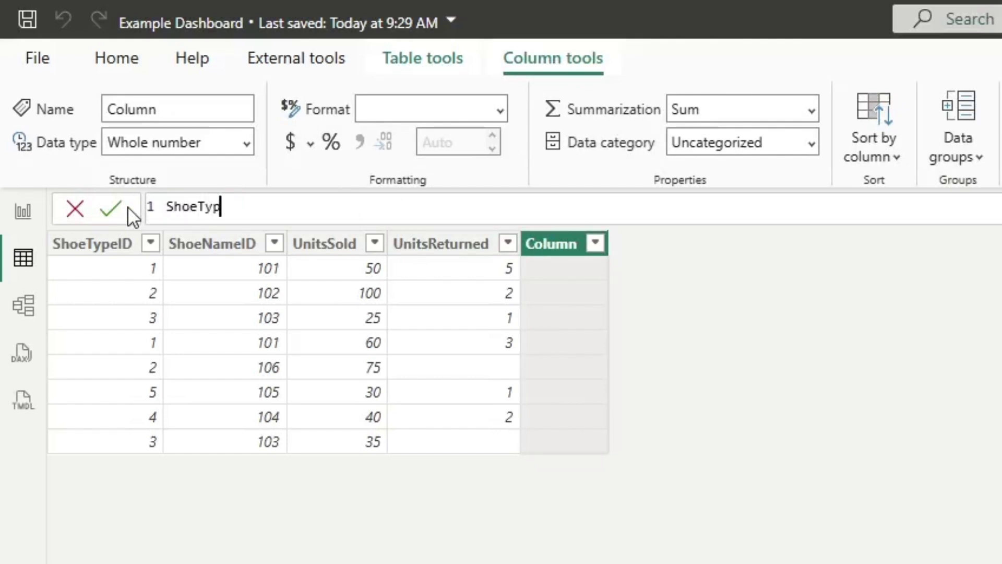
text(eDesc = Relate)
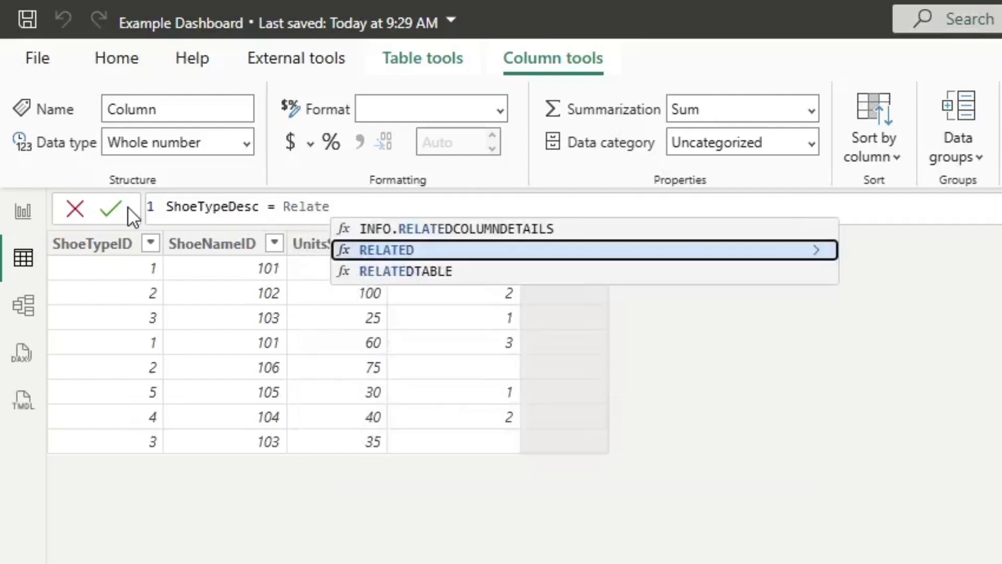
key(Tab)
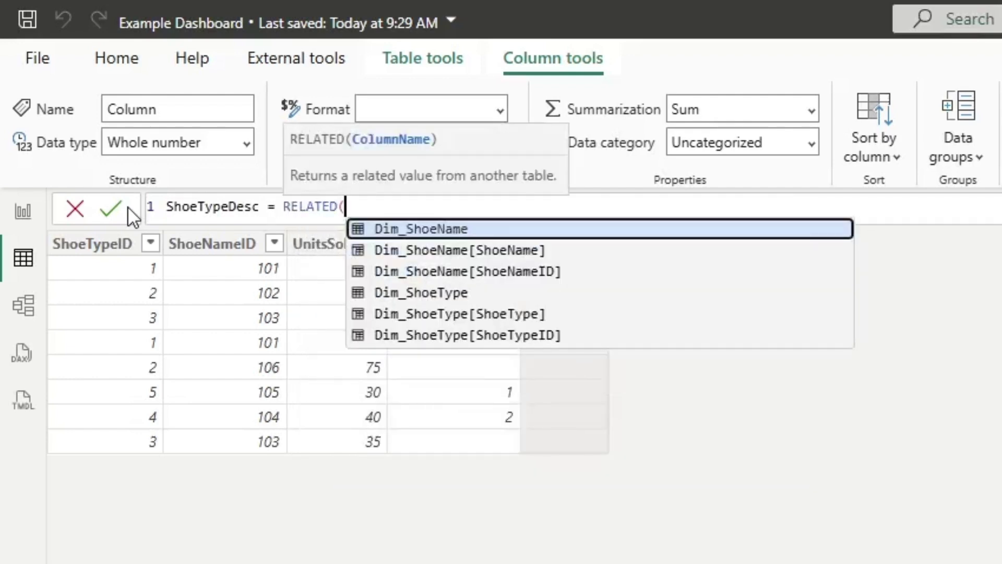
key(Down)
key(Down)
key(Down)
key(Down)
key(Tab)
text())
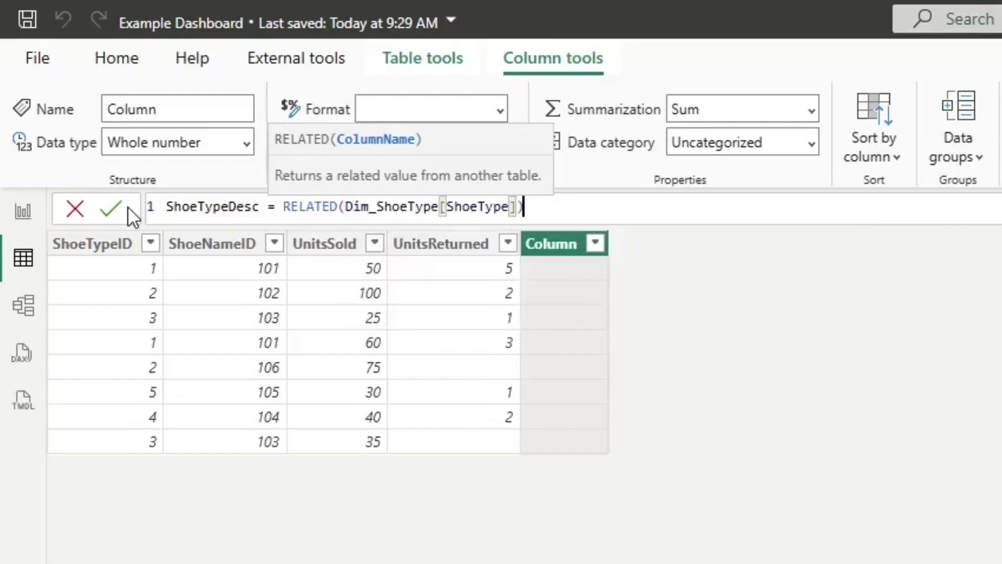
click(110, 208)
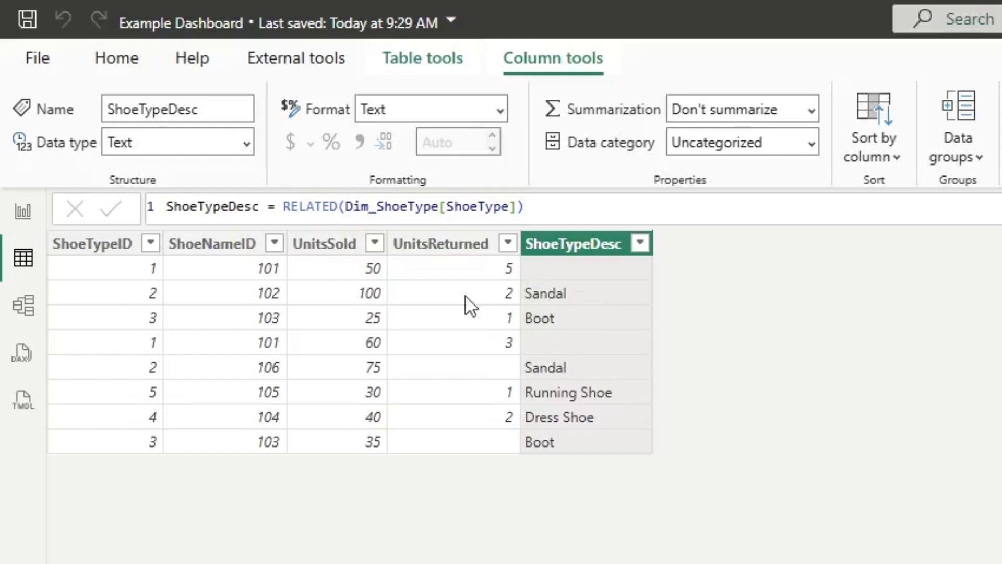
Wrap the formula in COALESCE with "Unknown" as the fallback value
click(286, 206)
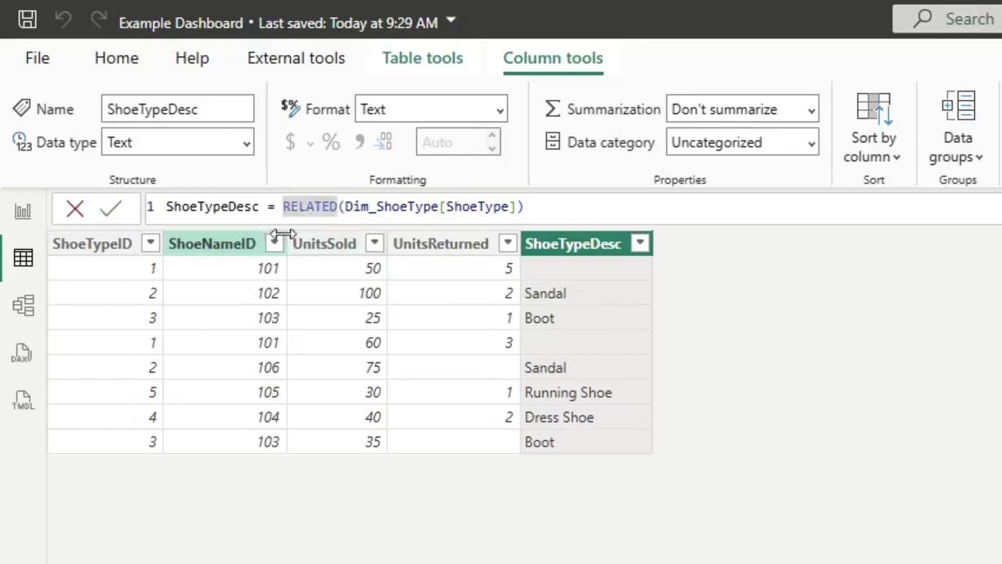
text(coal)
key(Tab)
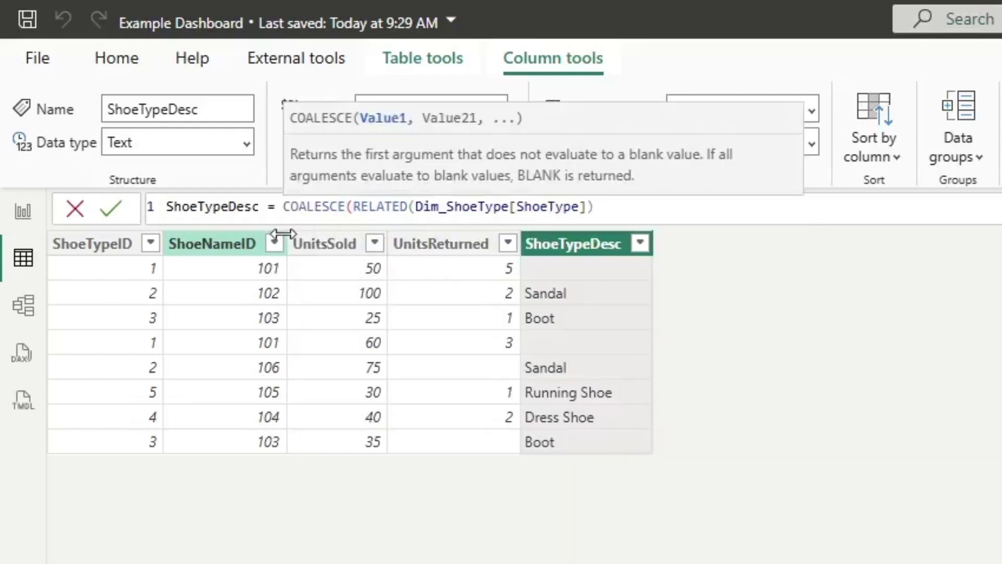
click(659, 205)
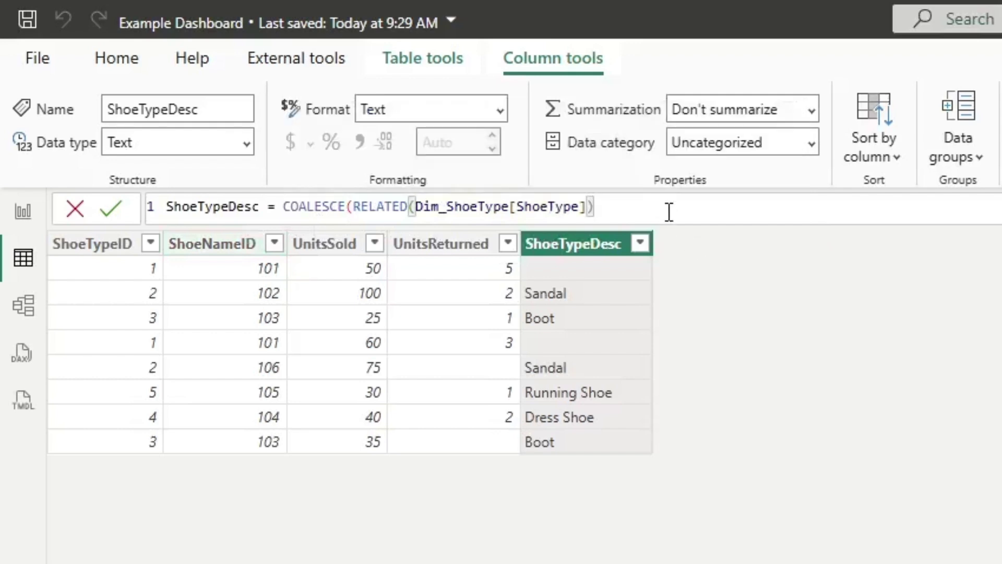
text(, "")
text(U)
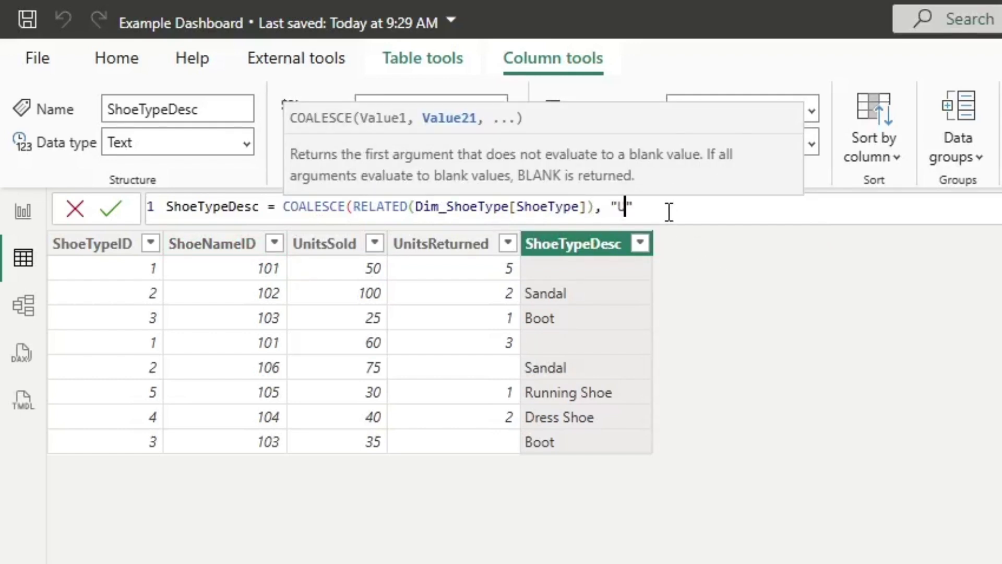
text(nknown)
text())
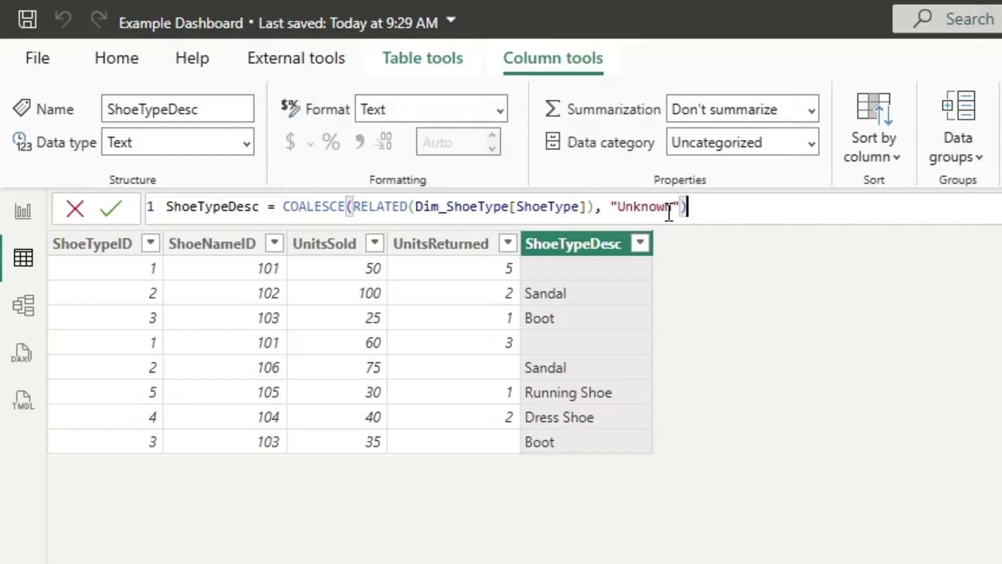
click(120, 211)
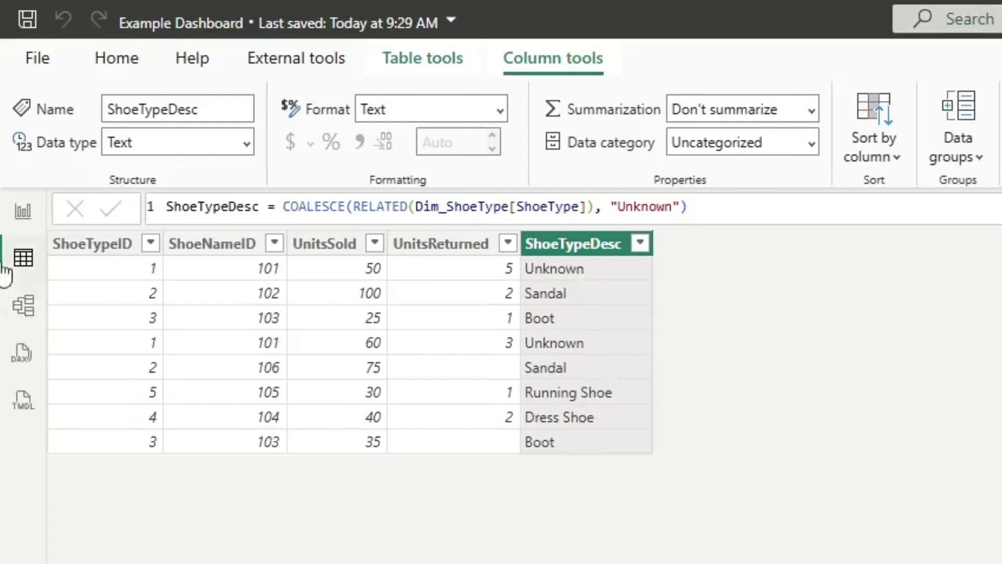
Swap the table's ShoeType column for ShoeTypeDesc, renamed ShoeType in the visual
click(20, 212)
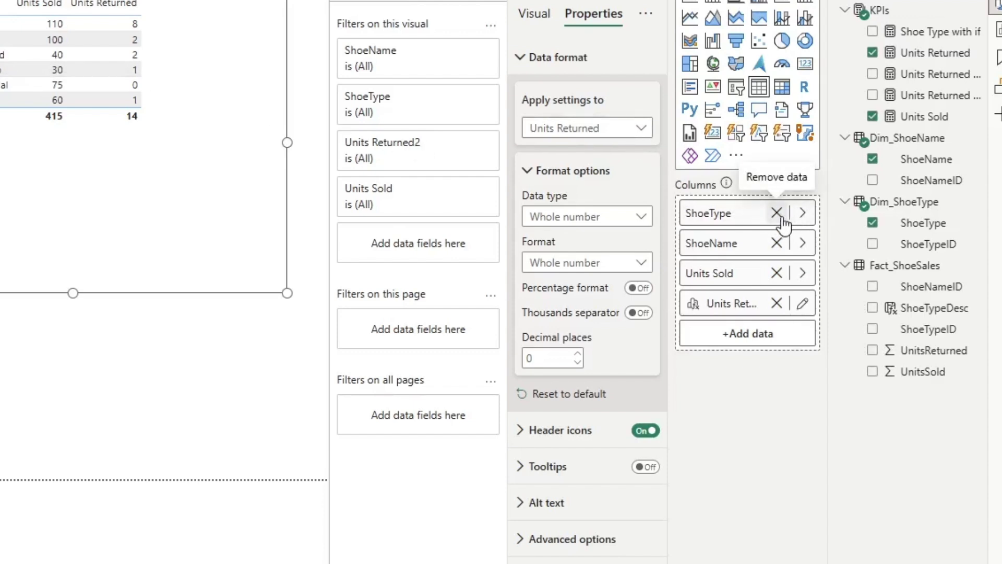
click(776, 213)
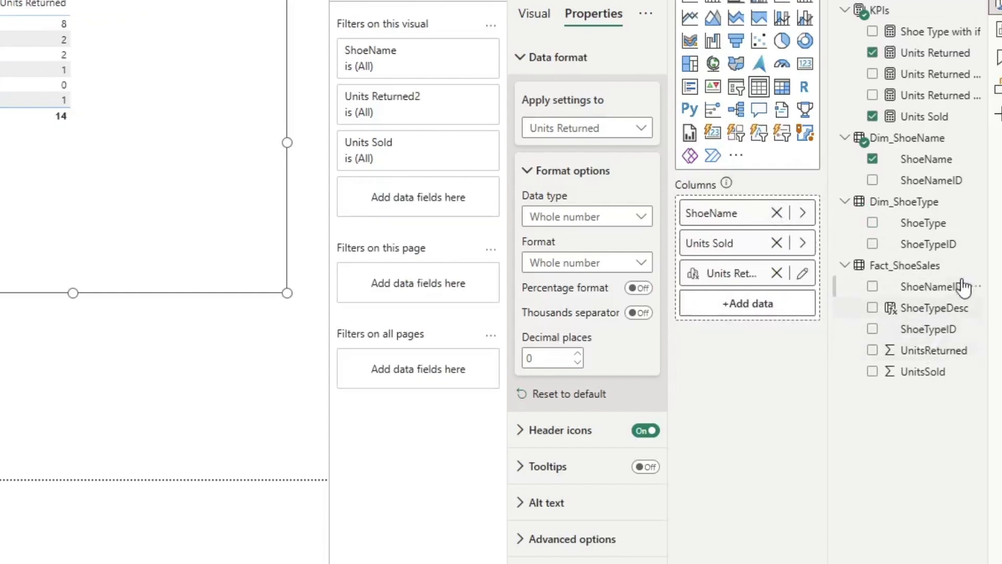
drag(936, 307, 767, 208)
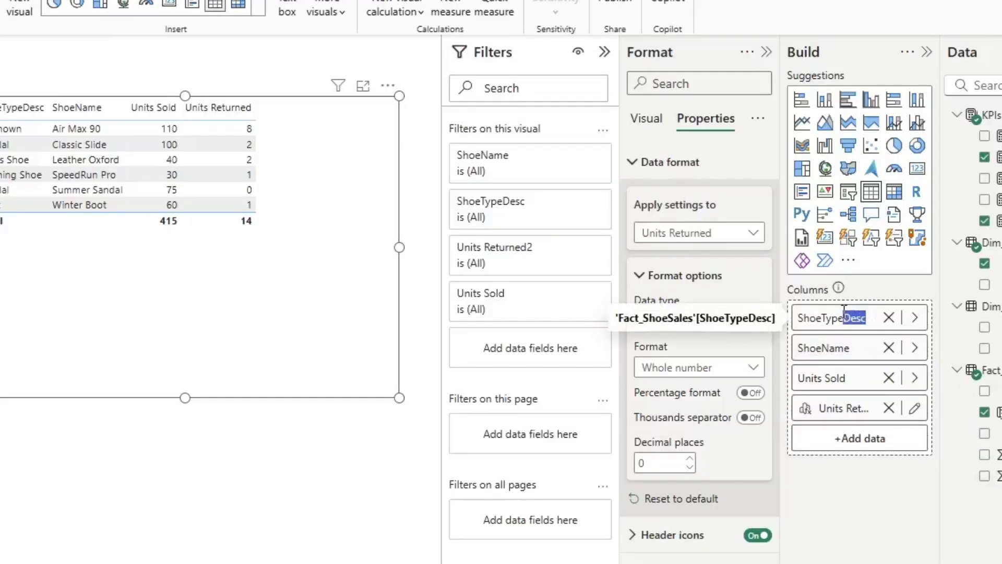
key(BackSpace)
key(Return)
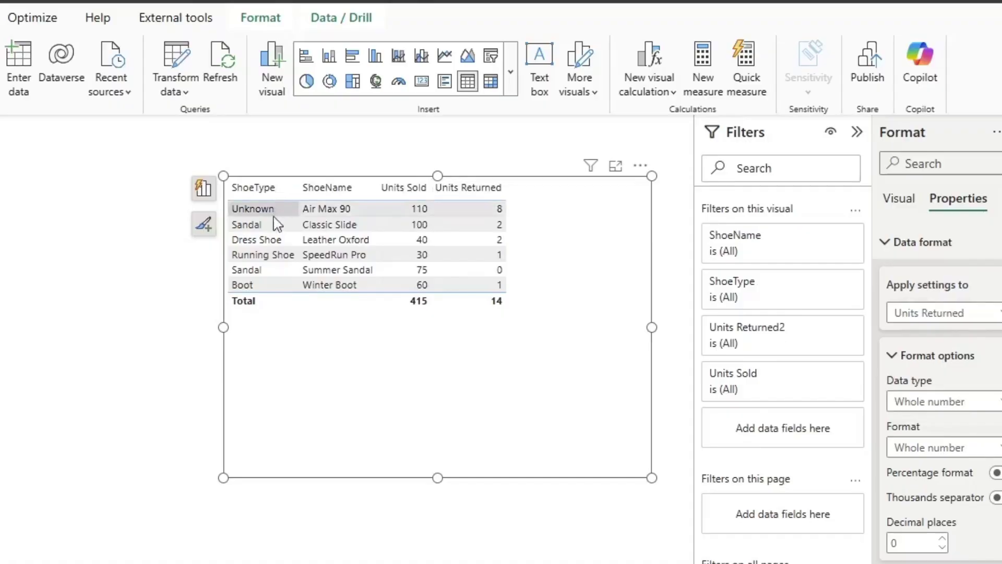